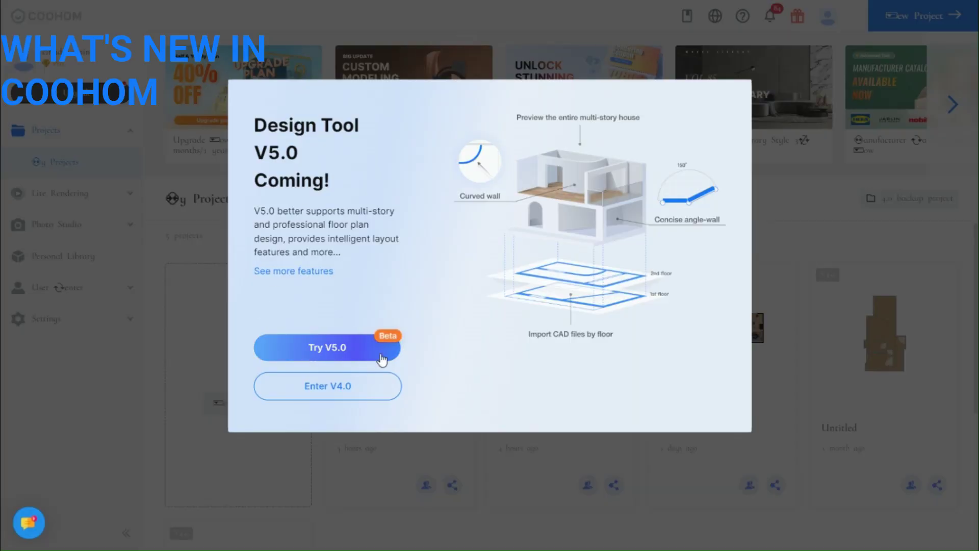
# - Choose 'Try V5.0' in the 'Design Tool V5.0 Coming!' dialog to launch the beta editor
pyautogui.click(328, 346)
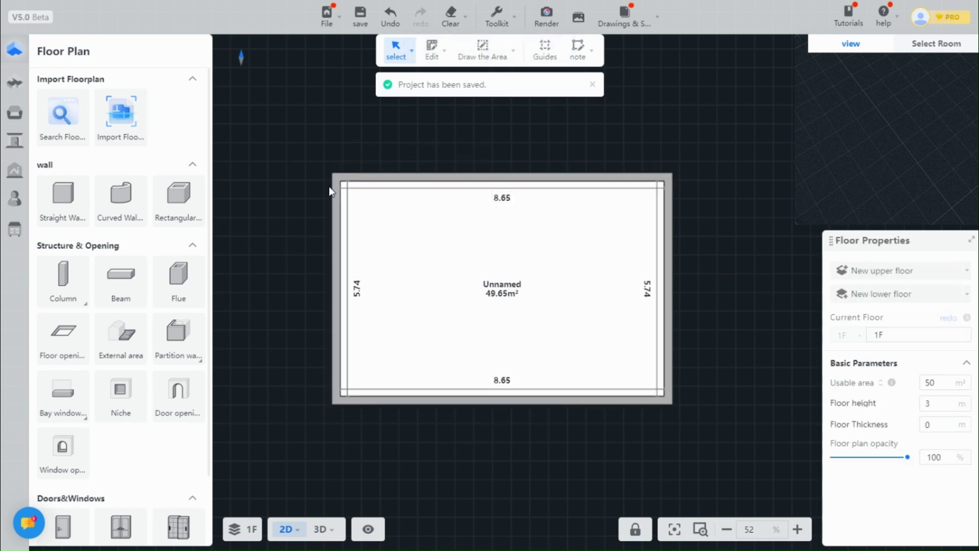
pyautogui.scroll(2, 285, 179)
pyautogui.scroll(2, 372, 203)
pyautogui.scroll(2, 605, 352)
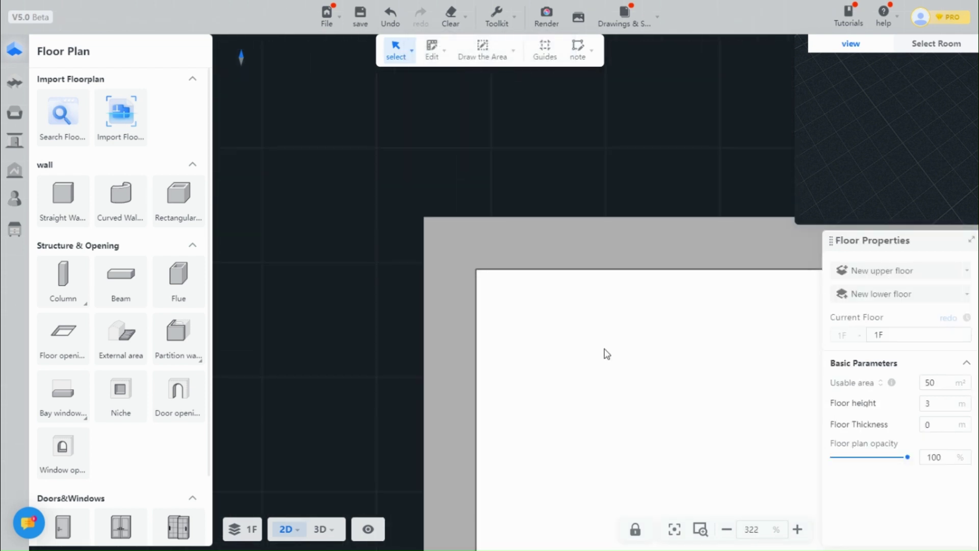
pyautogui.scroll(2, 363, 293)
# - Pull the left wall's top endpoint down to the inner top-left corner, then briefly try Curved Wall
pyautogui.click(363, 294)
pyautogui.click(473, 240)
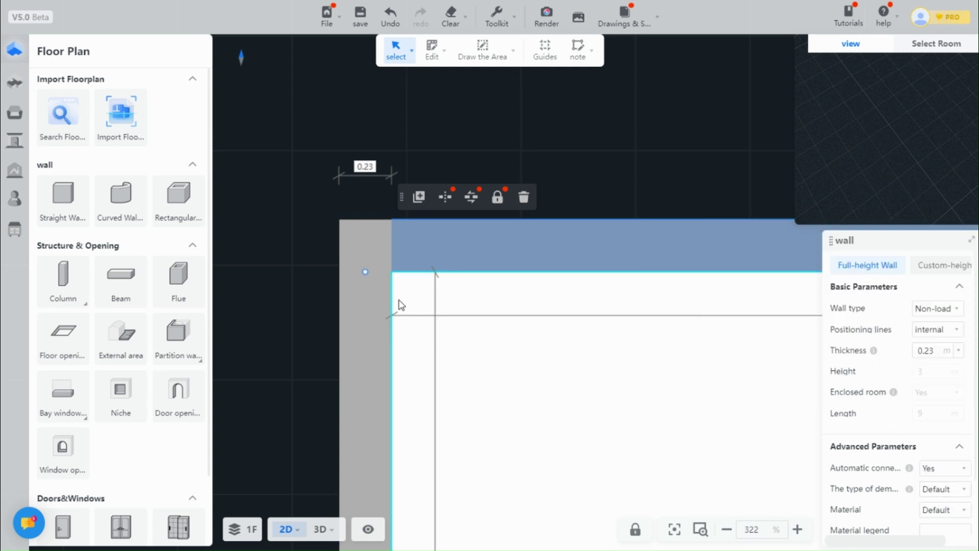
pyautogui.click(386, 245)
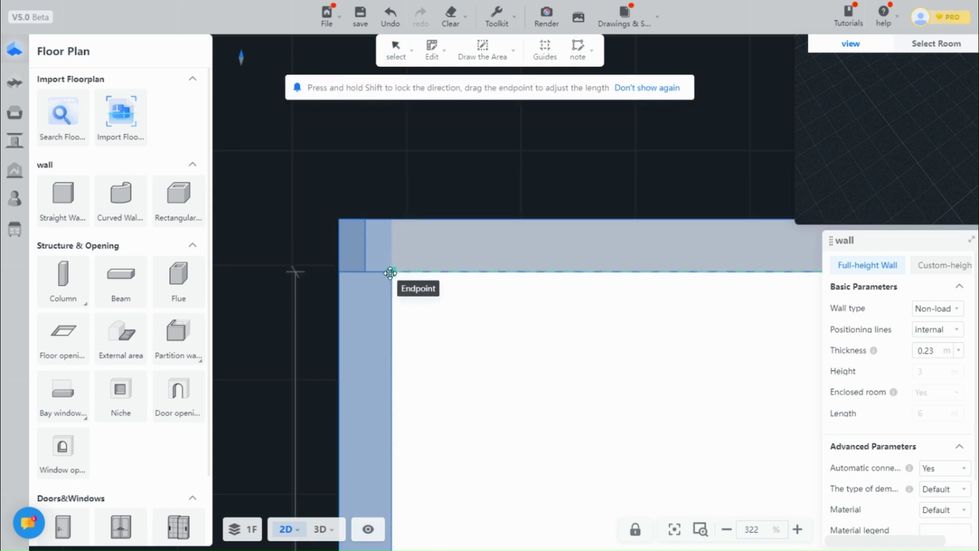
pyautogui.moveTo(390, 272)
pyautogui.mouseDown()
pyautogui.moveTo(377, 271)
pyautogui.moveTo(391, 273)
pyautogui.mouseUp()
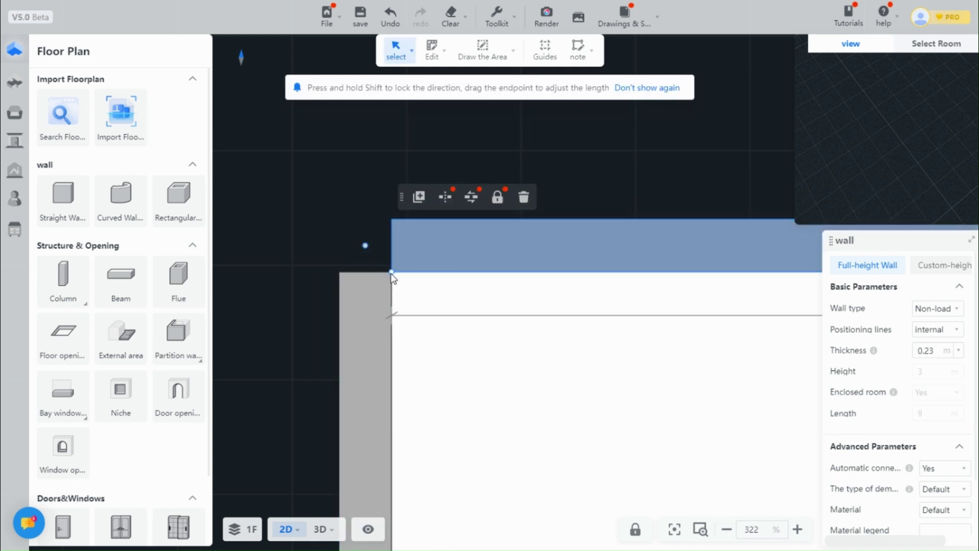
pyautogui.click(430, 360)
pyautogui.click(273, 308)
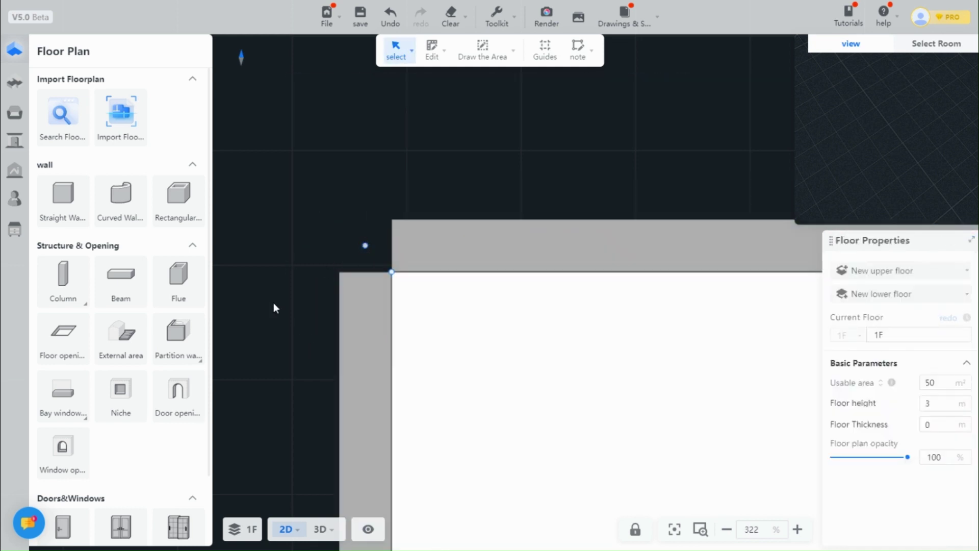
pyautogui.click(115, 208)
pyautogui.press('Escape')
pyautogui.scroll(3, 445, 164)
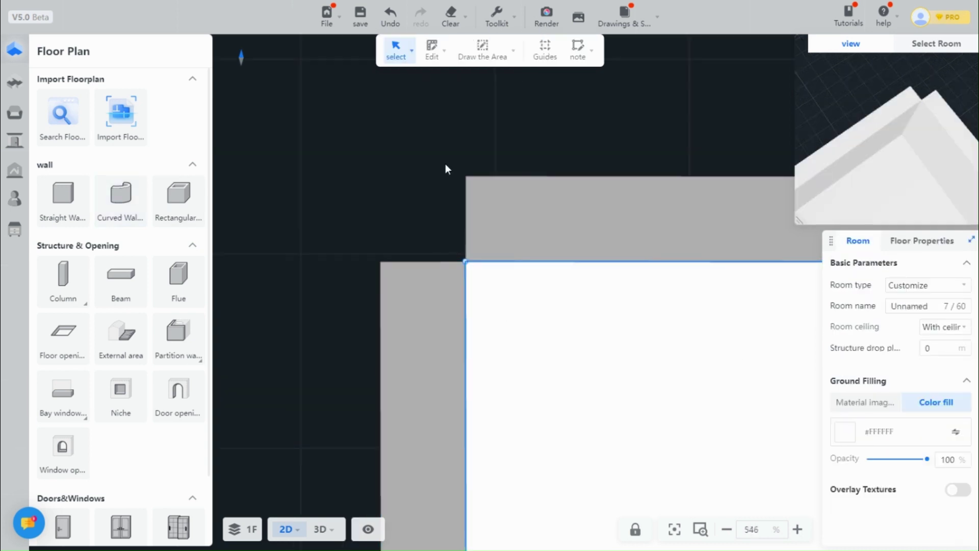
# - Start a curved wall from the top corner, then cancel the unfinished attempt
pyautogui.click(127, 202)
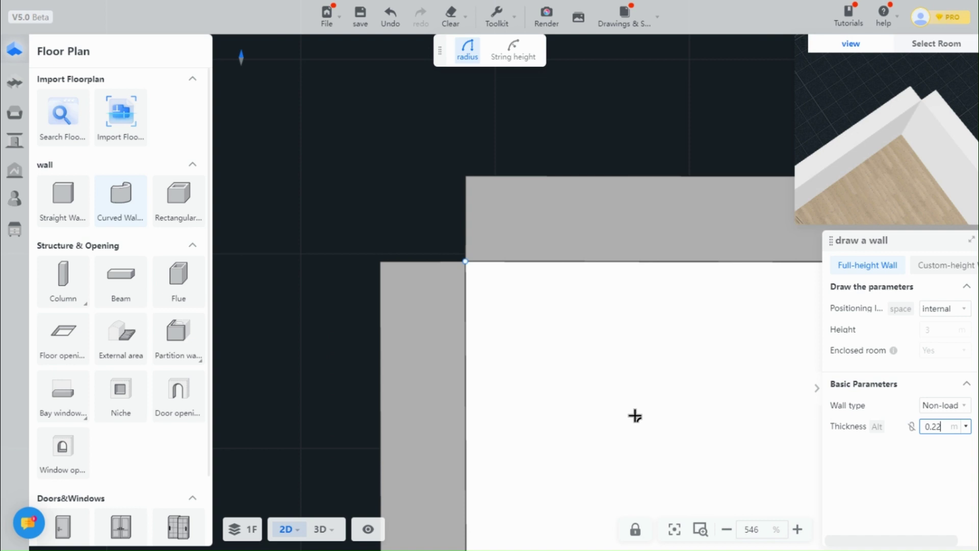
pyautogui.click(465, 171)
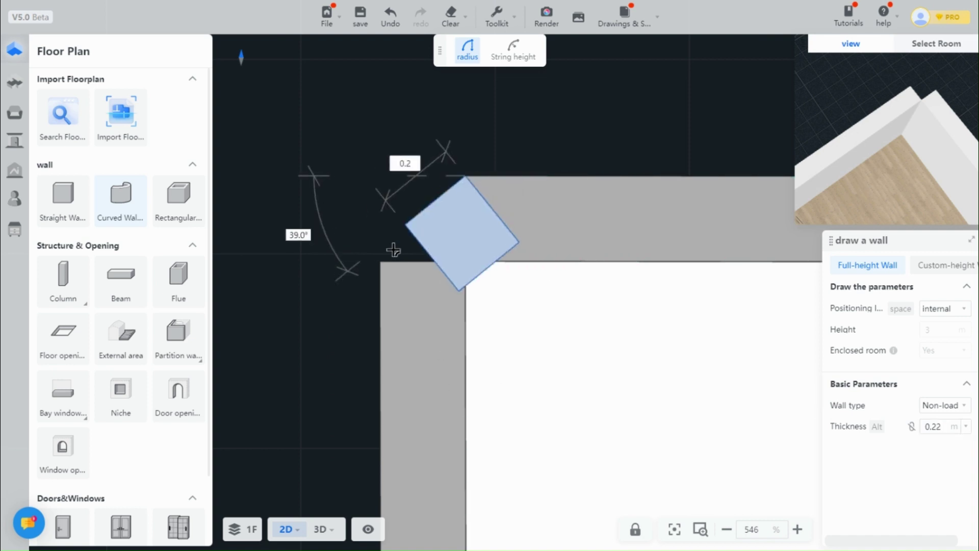
pyautogui.click(378, 265)
pyautogui.scroll(2, 399, 201)
pyautogui.scroll(7, 398, 201)
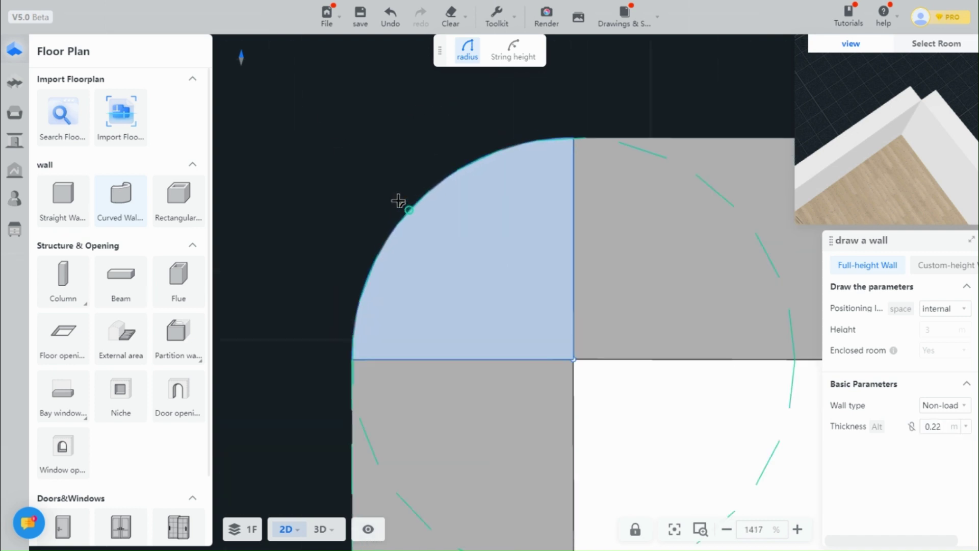
pyautogui.press('Escape')
# - Draw a quarter-circle wall from the top wall's end to the left wall's end, and view it in 3D
pyautogui.click(578, 142)
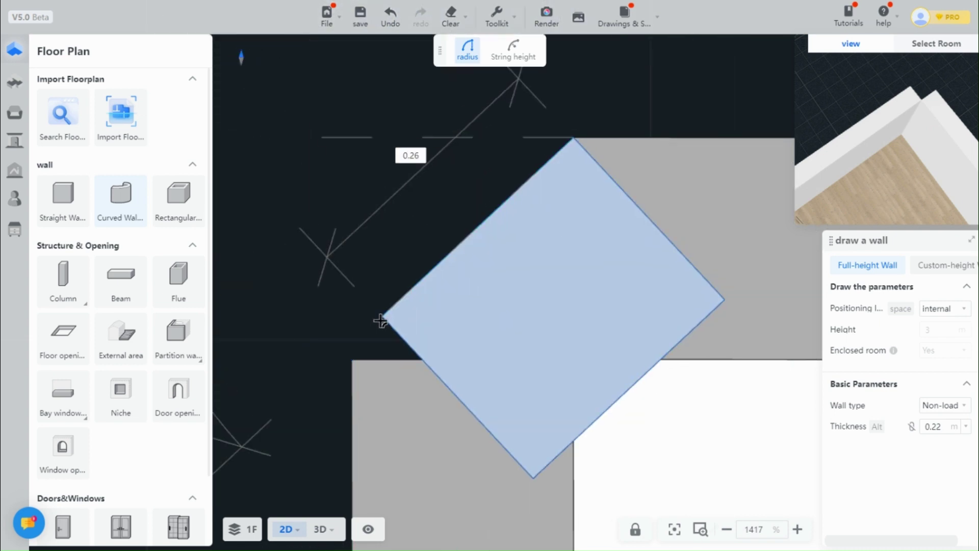
pyautogui.click(352, 359)
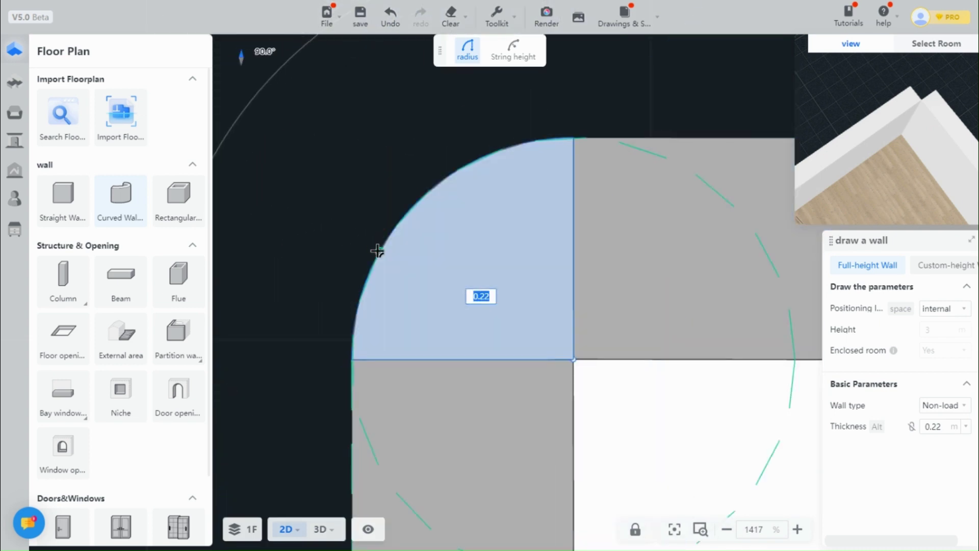
pyautogui.click(377, 251)
pyautogui.press('Escape')
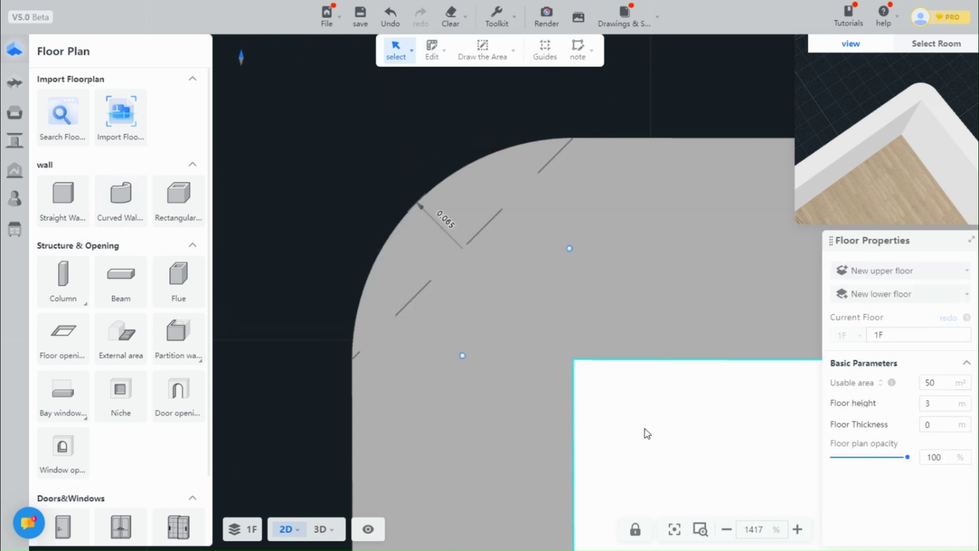
pyautogui.scroll(1, 603, 393)
pyautogui.click(574, 396)
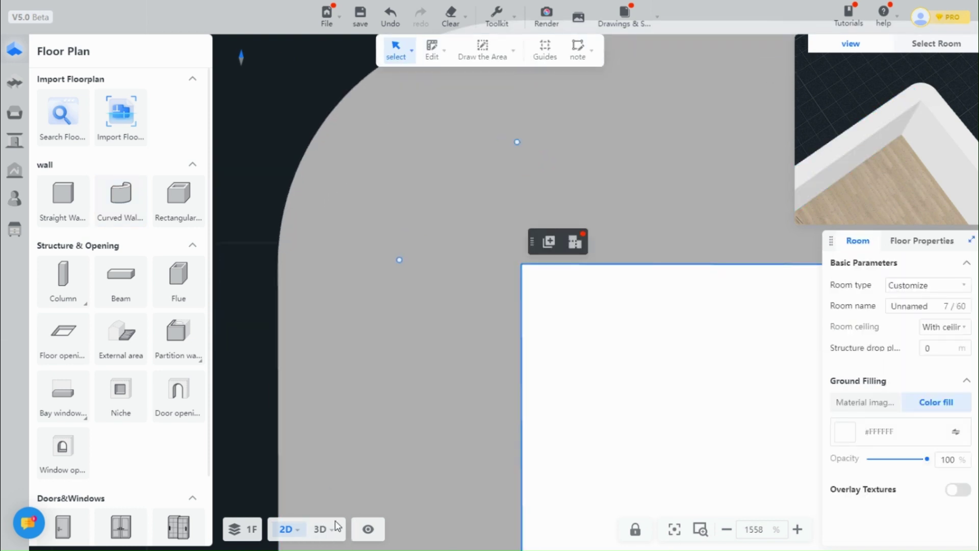
pyautogui.click(319, 529)
pyautogui.scroll(2, 453, 444)
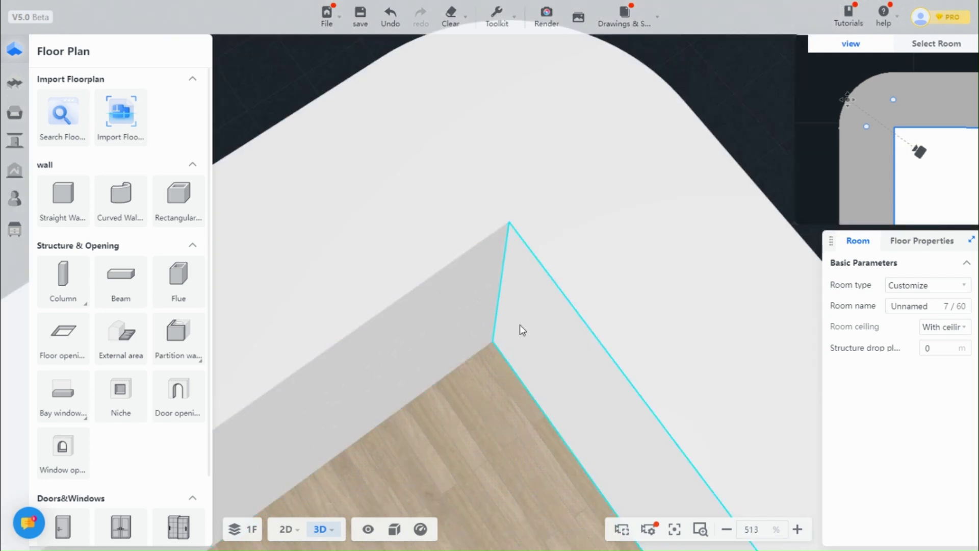
pyautogui.scroll(-3, 519, 329)
pyautogui.moveTo(543, 261); pyautogui.dragTo(367, 526)
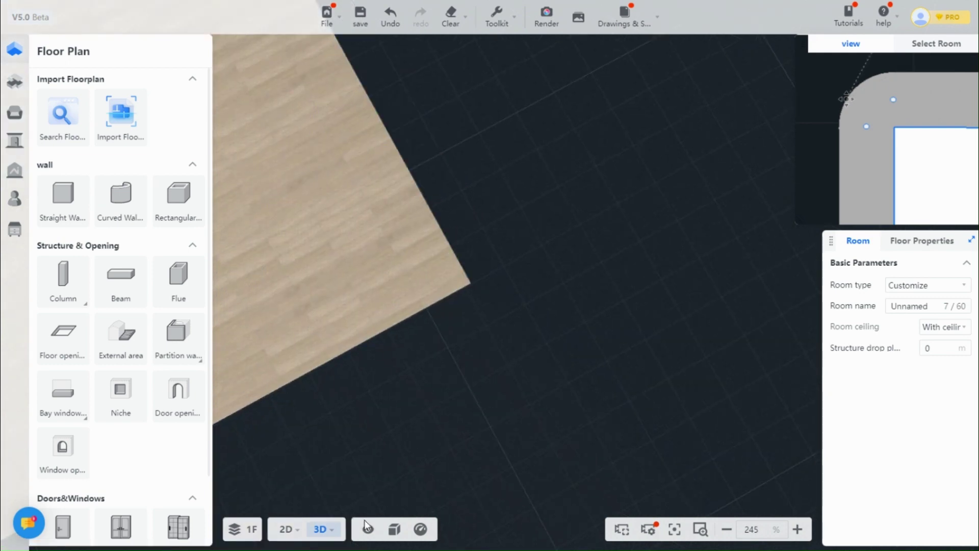
pyautogui.click(366, 525)
pyautogui.click(341, 507)
pyautogui.moveTo(483, 420)
pyautogui.mouseDown()
pyautogui.moveTo(456, 384)
pyautogui.moveTo(726, 396)
pyautogui.mouseUp()
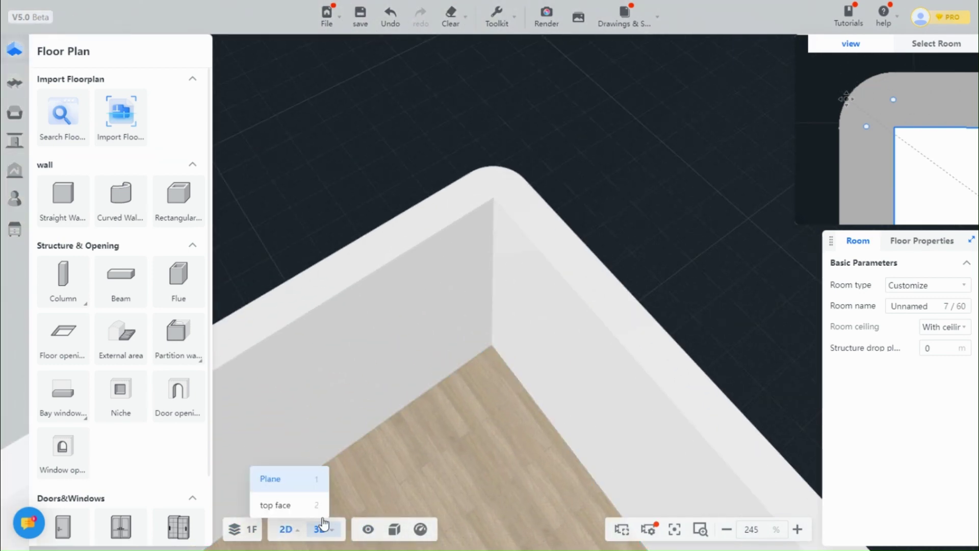
# - Return to the 2D plan and nudge the left wall slightly to the left
pyautogui.click(286, 528)
pyautogui.click(485, 303)
pyautogui.click(395, 47)
pyautogui.click(395, 315)
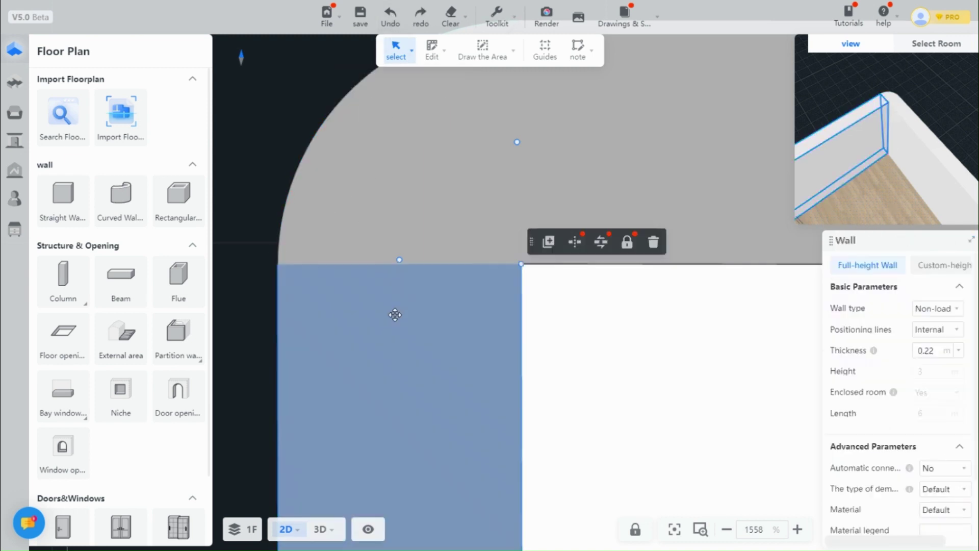
pyautogui.moveTo(525, 271); pyautogui.dragTo(500, 251)
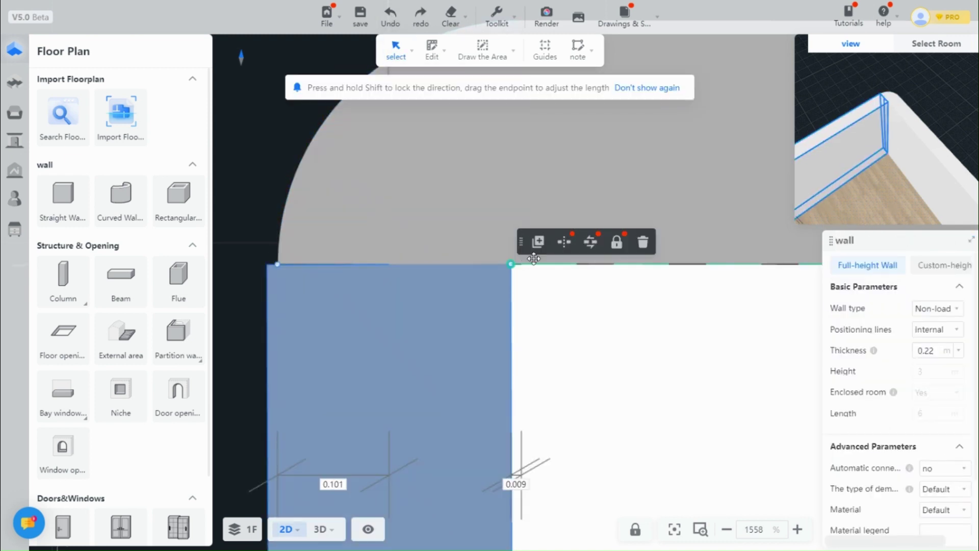
# - Delete the quarter-circle corner wall and reselect the Curved Wall tool
pyautogui.click(500, 252)
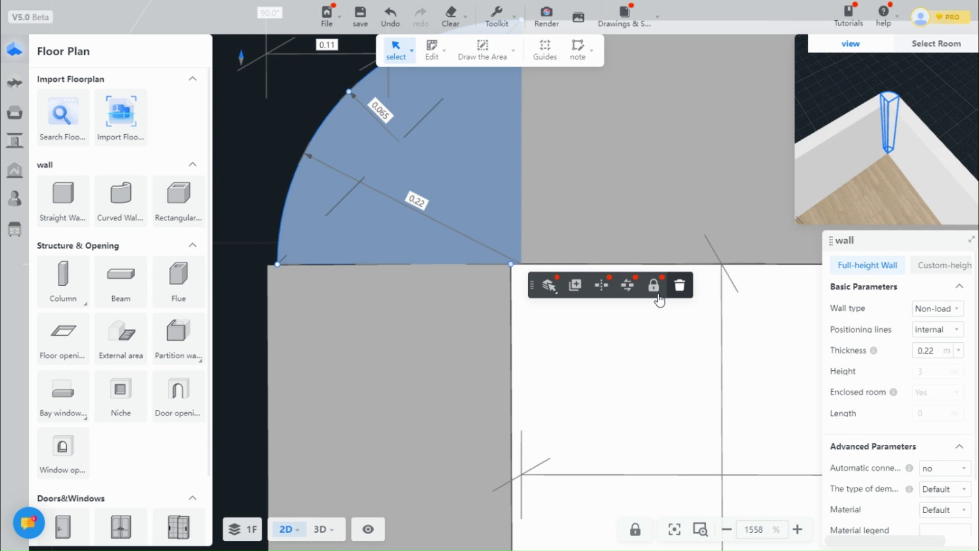
pyautogui.click(679, 285)
pyautogui.click(515, 269)
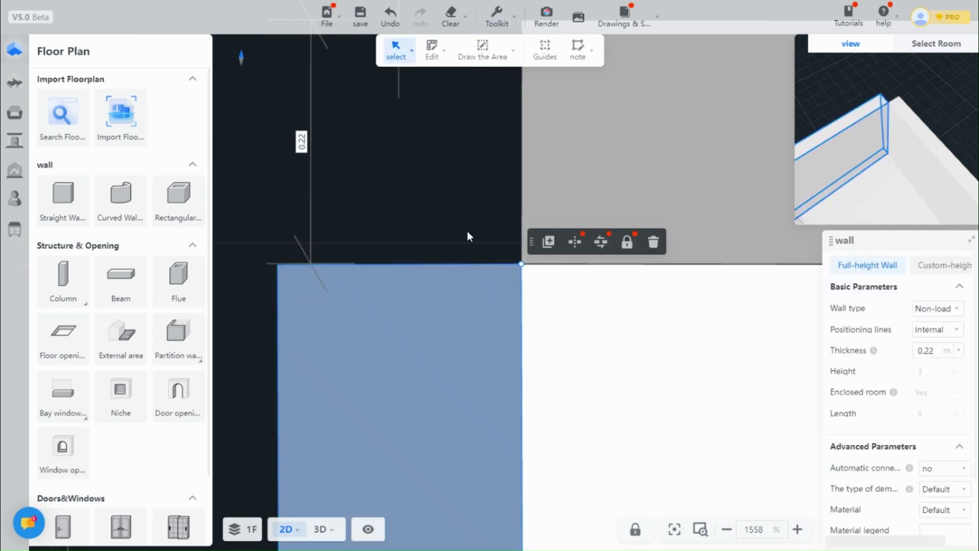
pyautogui.click(467, 232)
pyautogui.scroll(-2, 467, 232)
pyautogui.click(119, 205)
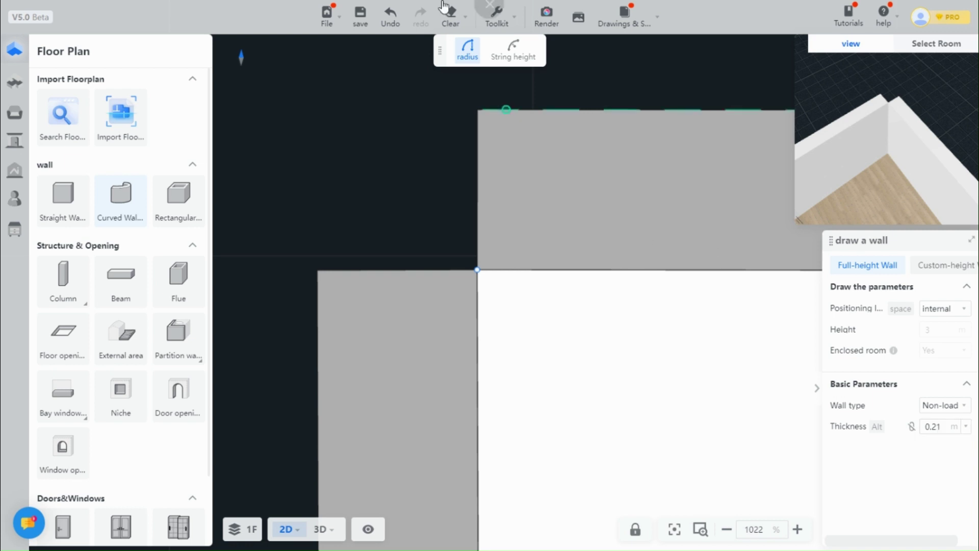
# - Draw a new curved wall from the top endpoint to the left wall, rounding the corner
pyautogui.click(478, 113)
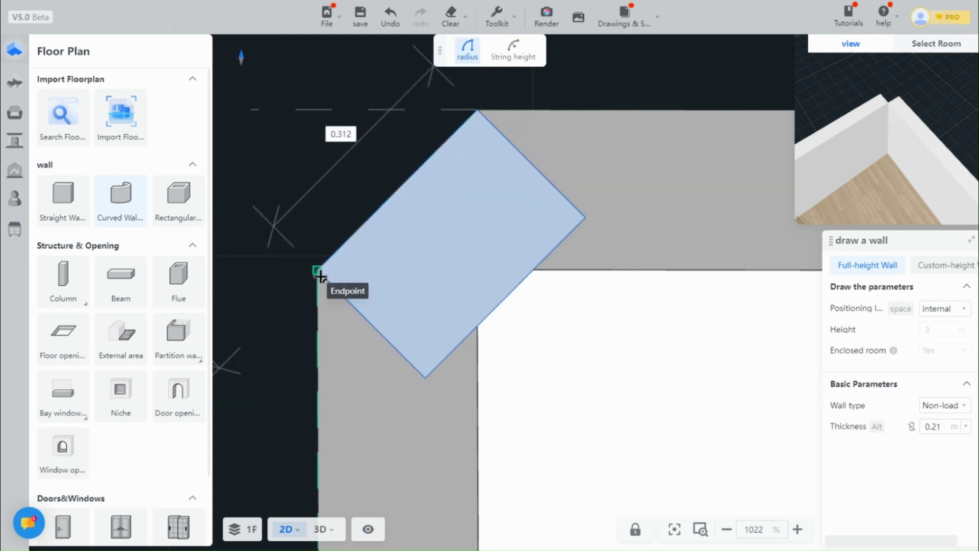
pyautogui.click(318, 270)
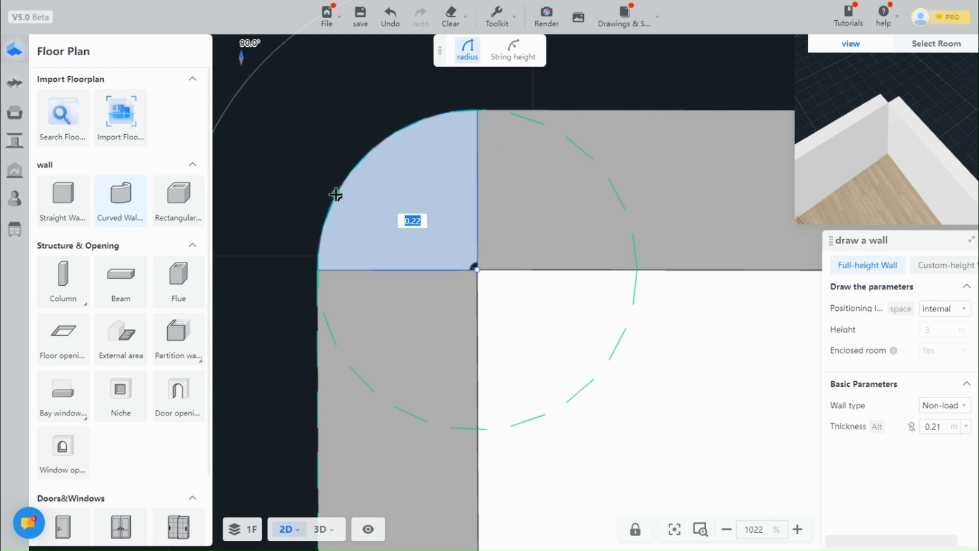
pyautogui.click(336, 195)
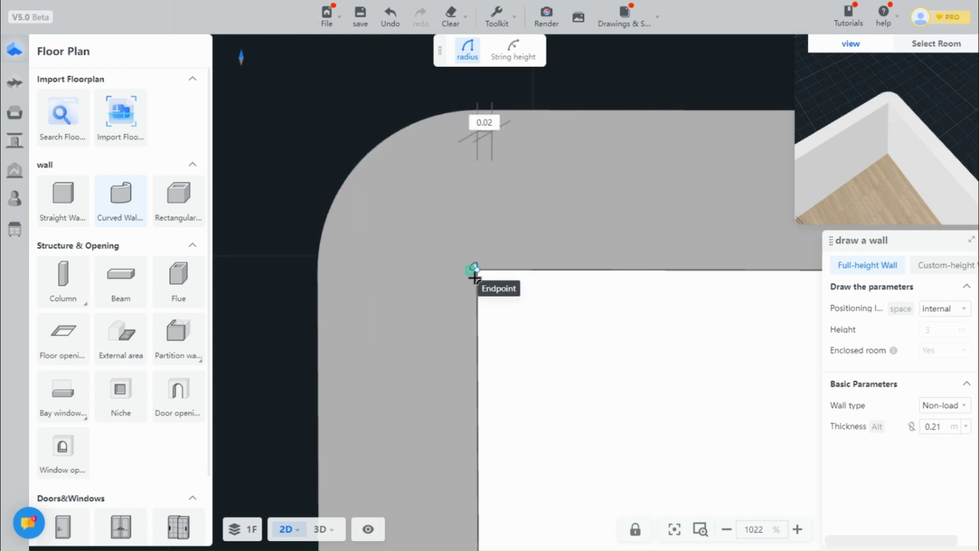
pyautogui.press('Escape')
pyautogui.scroll(3, 428, 263)
pyautogui.scroll(1, 474, 275)
# - Shift the left wall slightly, make it 0.21 m thick, and change the upper wall's thickness
pyautogui.click(530, 269)
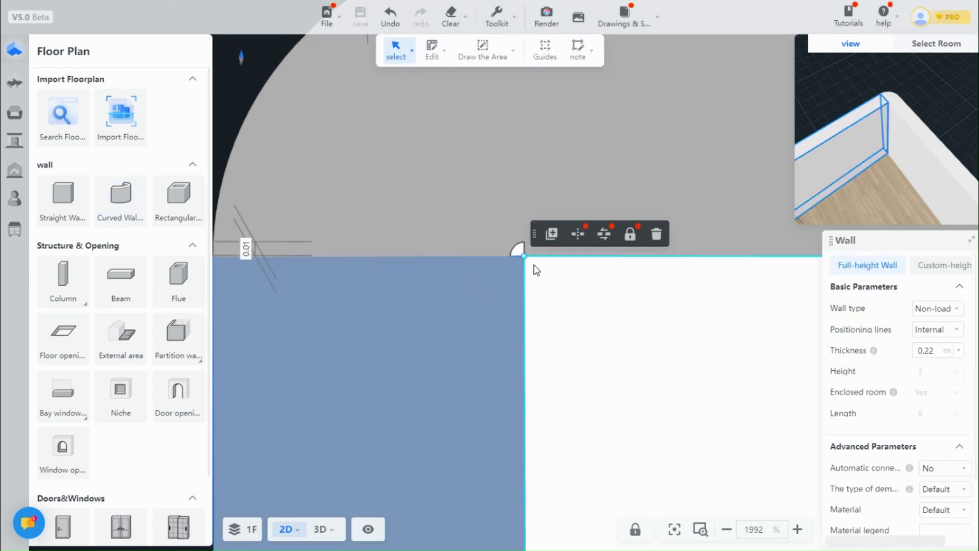
pyautogui.moveTo(523, 256); pyautogui.dragTo(513, 257)
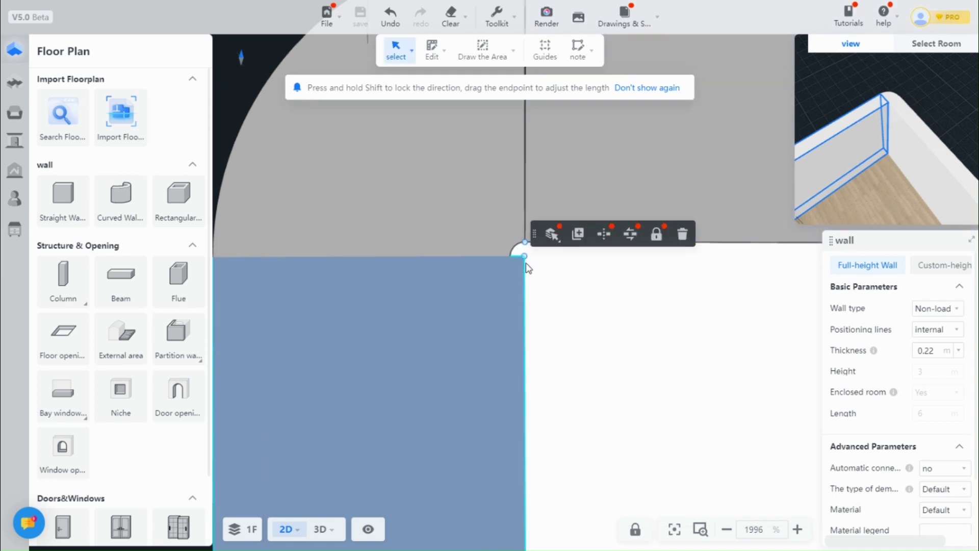
pyautogui.scroll(-3, 322, 288)
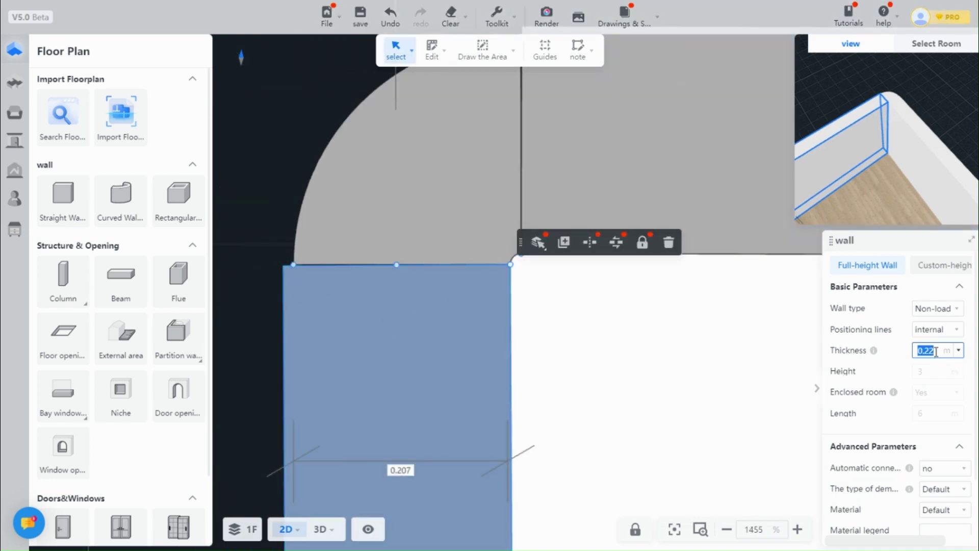
pyautogui.write('0.21')
pyautogui.press('Return')
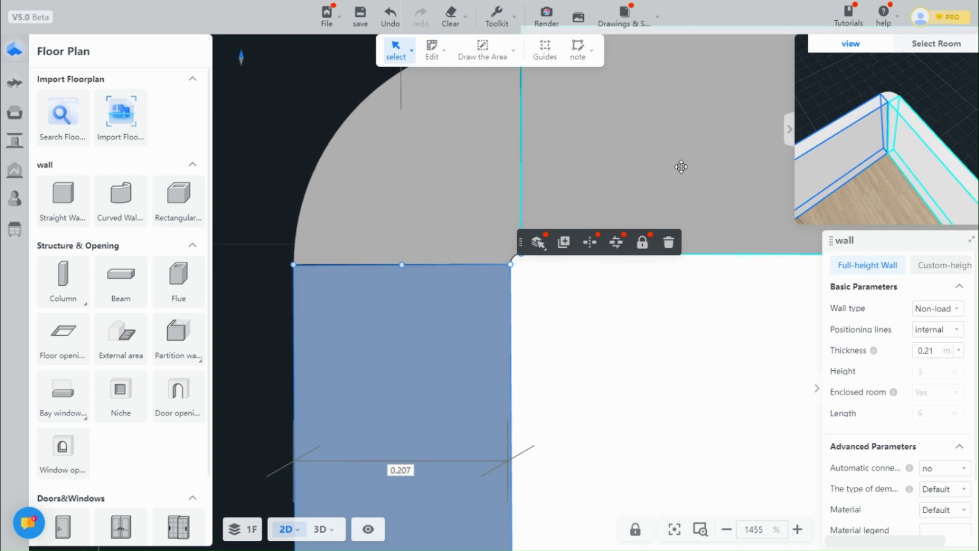
pyautogui.click(678, 180)
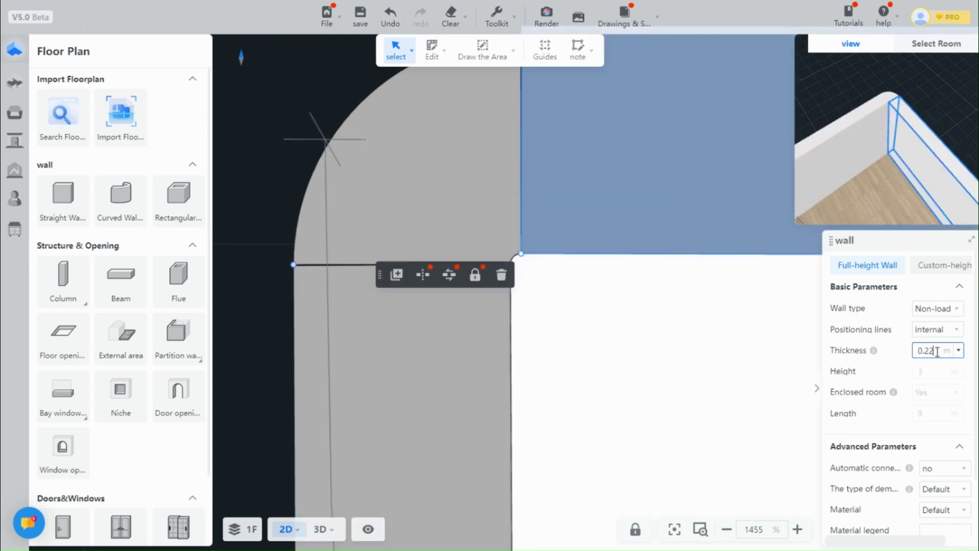
pyautogui.press('Return')
pyautogui.scroll(-3, 674, 354)
pyautogui.click(673, 354)
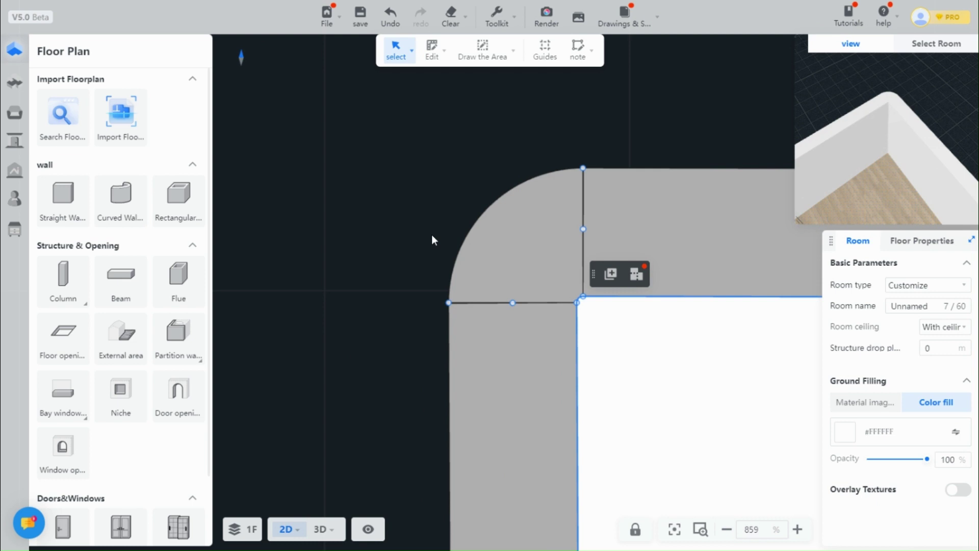
pyautogui.press('Escape')
# - Switch between 3D and the flat 2D plan to compare the top-left corner
pyautogui.click(336, 476)
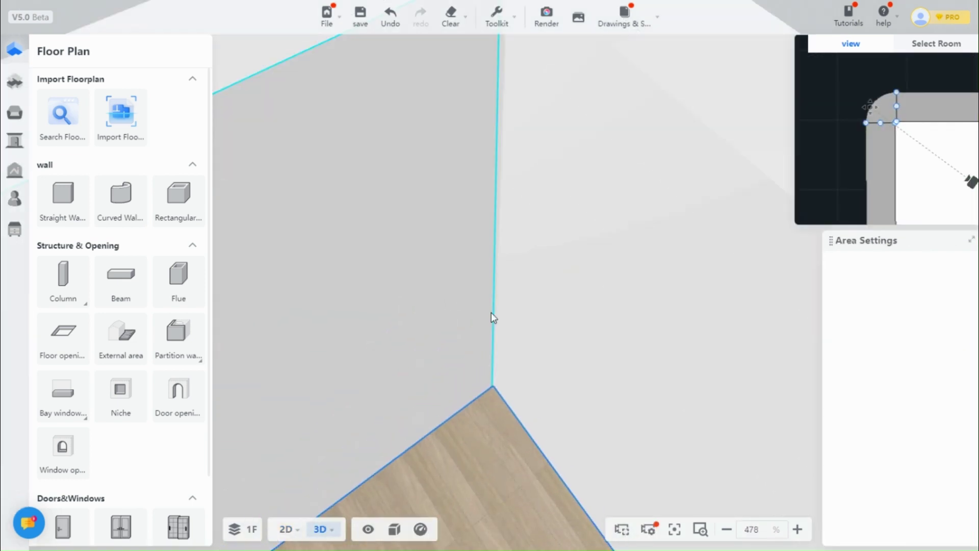
pyautogui.scroll(2, 506, 238)
pyautogui.scroll(2, 505, 205)
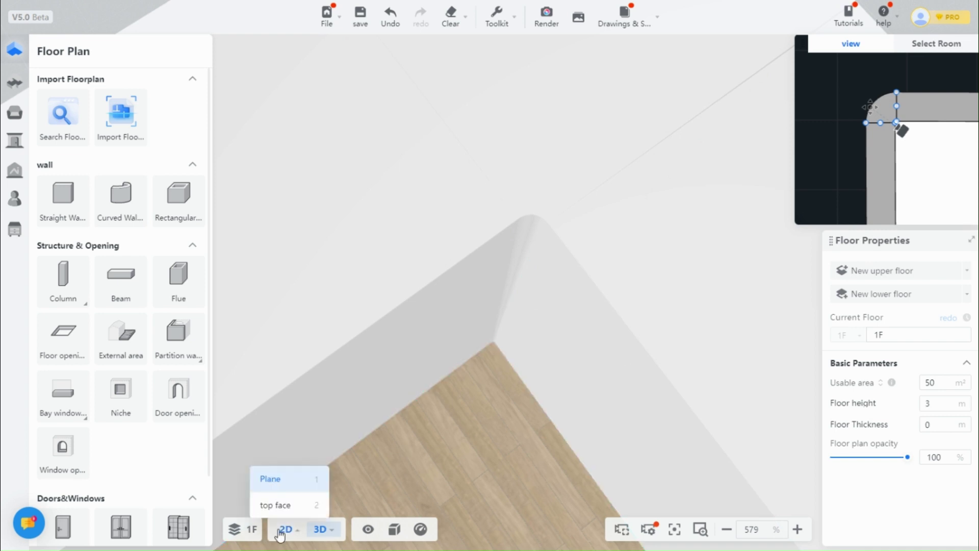
pyautogui.click(271, 479)
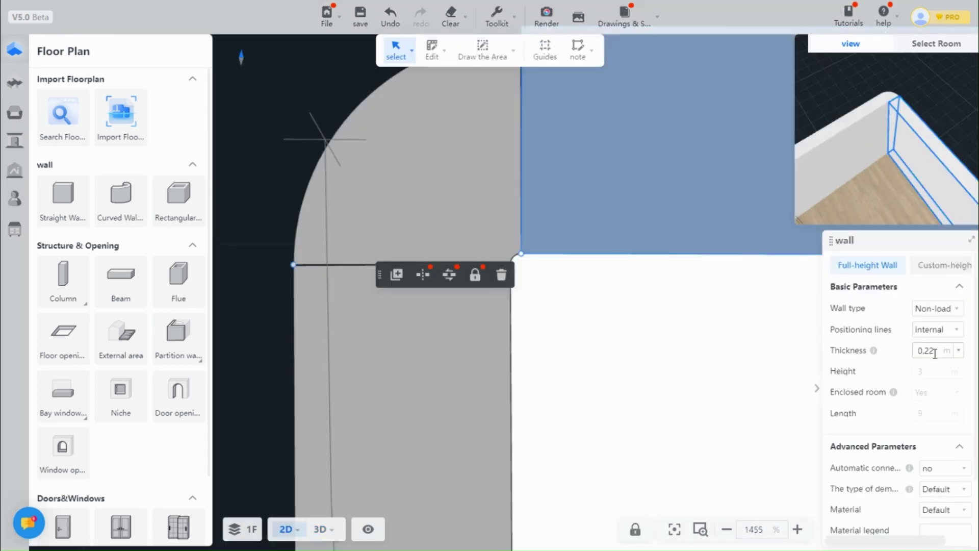
pyautogui.click(671, 359)
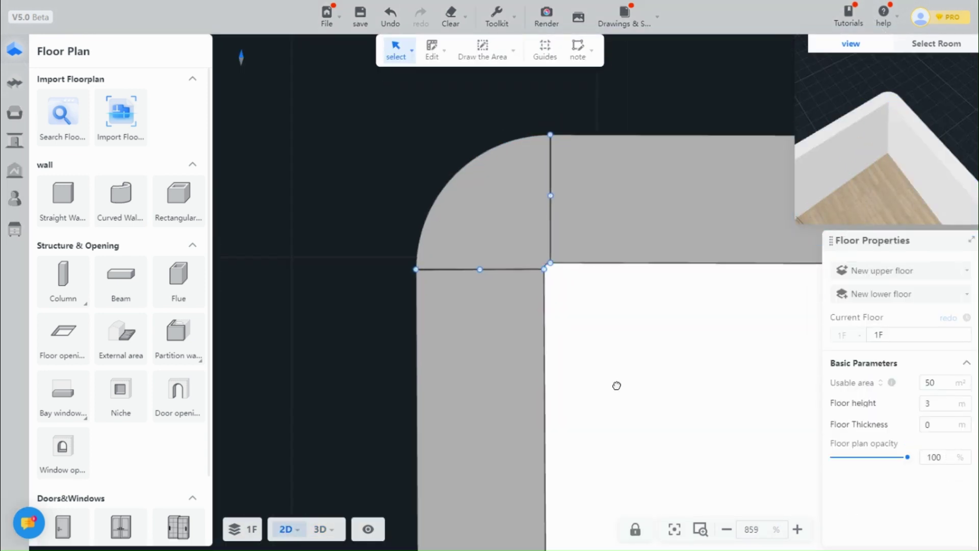
pyautogui.click(320, 529)
pyautogui.scroll(5, 486, 371)
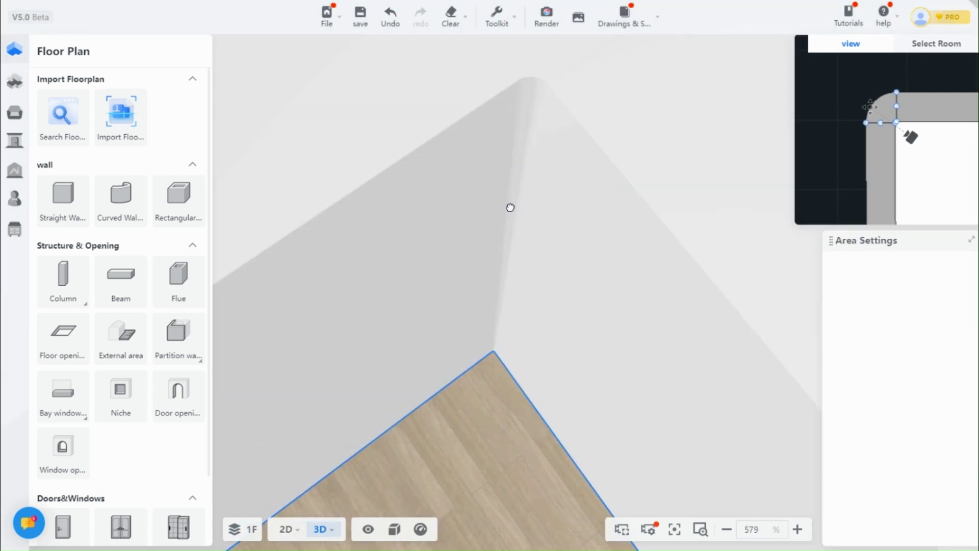
pyautogui.scroll(3, 526, 218)
pyautogui.click(294, 481)
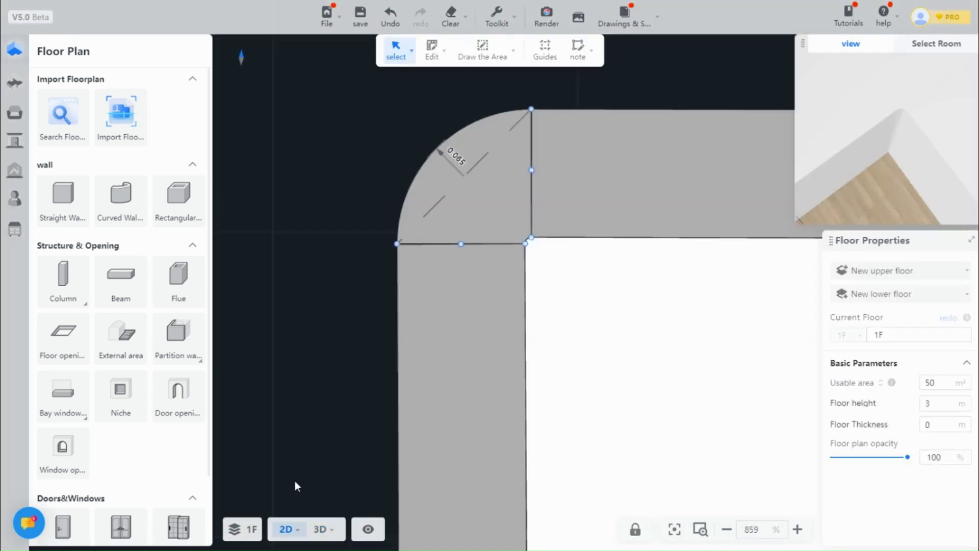
pyautogui.scroll(3, 608, 312)
# - Draw a 0.15 m curved wall from the top corner to the lower-left corner
pyautogui.click(498, 146)
pyautogui.scroll(2, 547, 201)
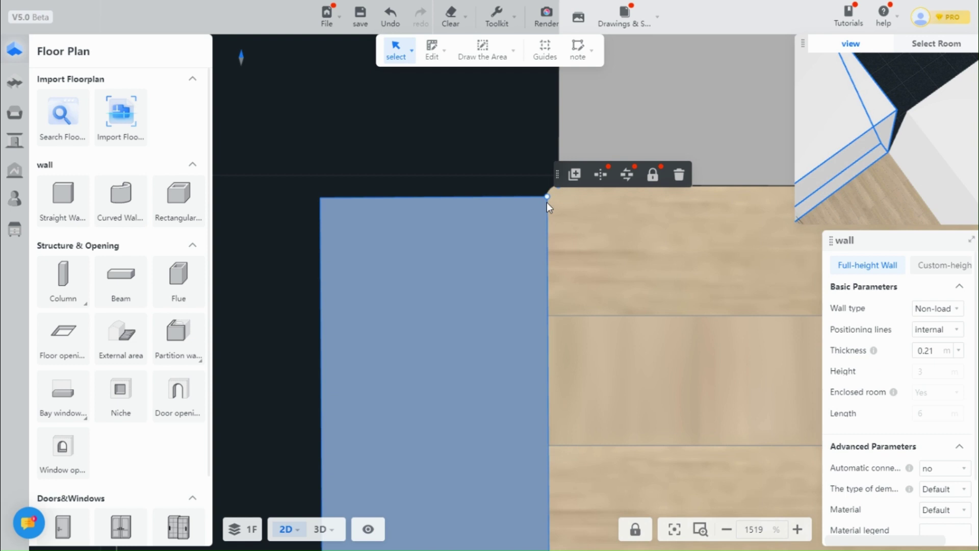
pyautogui.moveTo(553, 186); pyautogui.dragTo(542, 301)
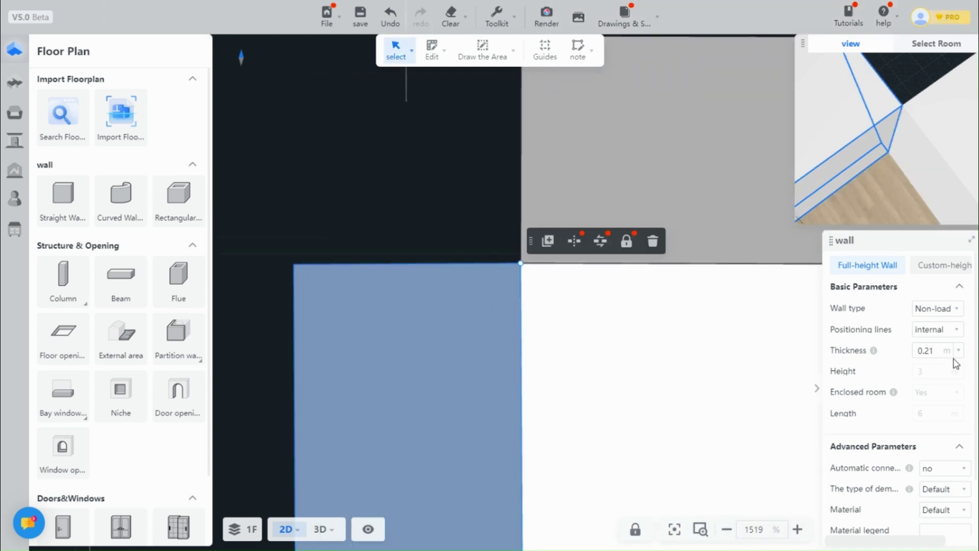
pyautogui.click(120, 211)
pyautogui.scroll(2, 401, 244)
pyautogui.write('0.15')
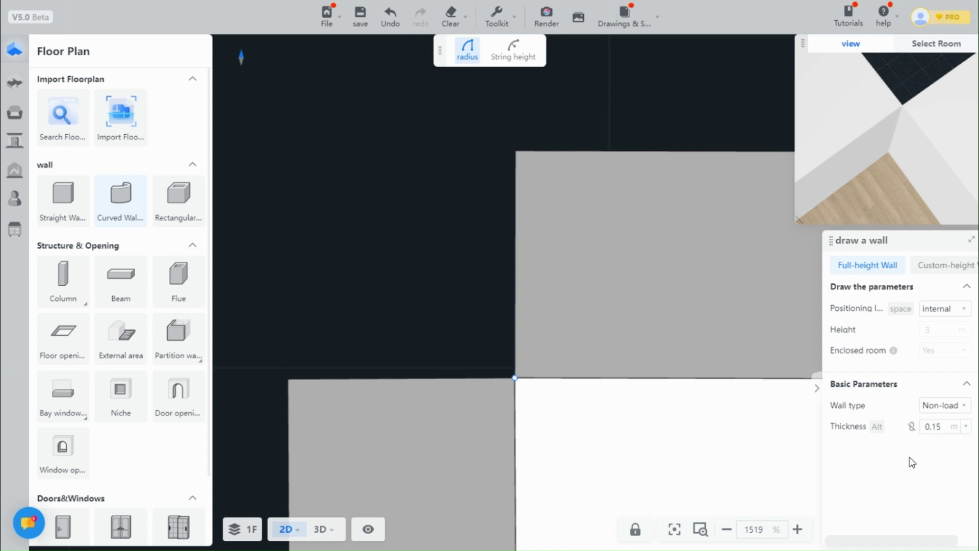
pyautogui.click(514, 151)
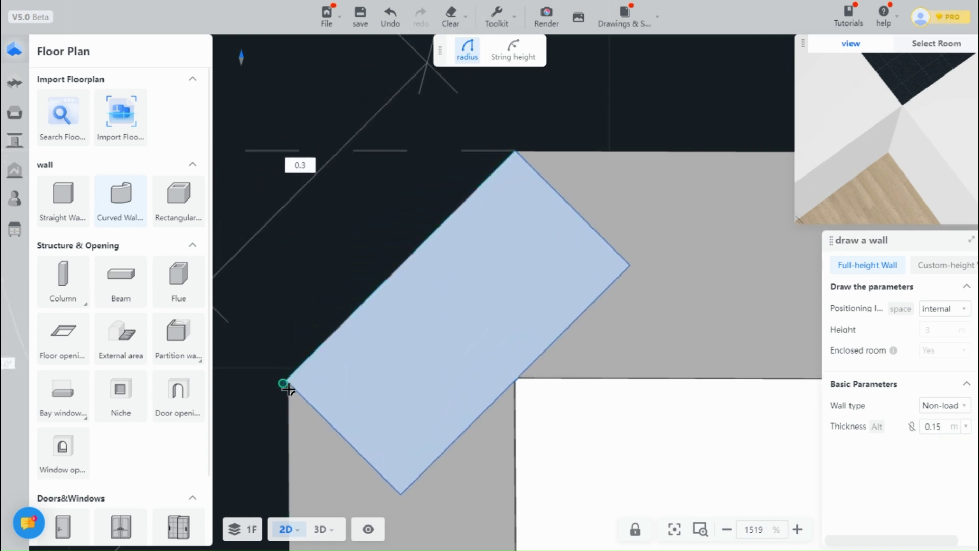
pyautogui.click(288, 378)
pyautogui.click(311, 291)
pyautogui.rightClick(510, 395)
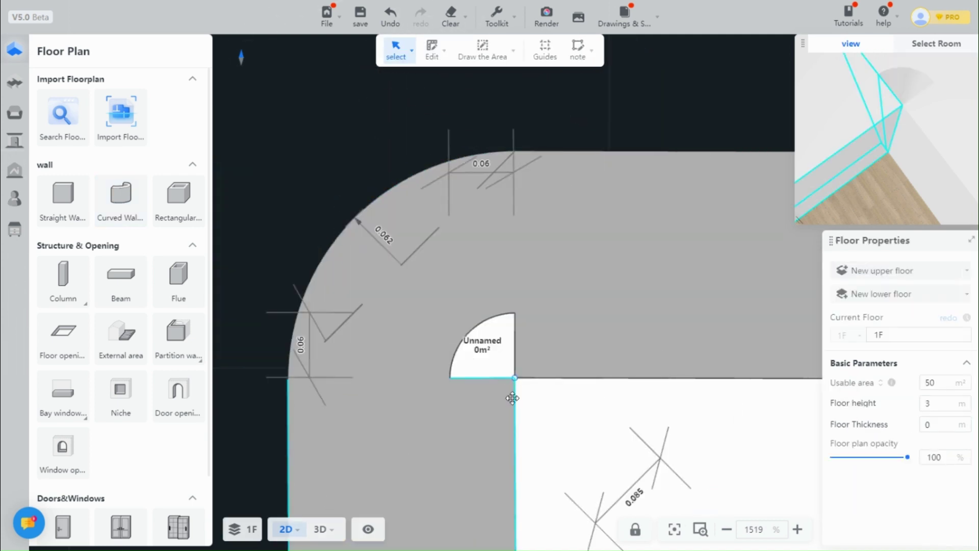
# - Move the upper-right wall up to meet the curve and make both adjoining walls 0.15 m thick
pyautogui.click(450, 396)
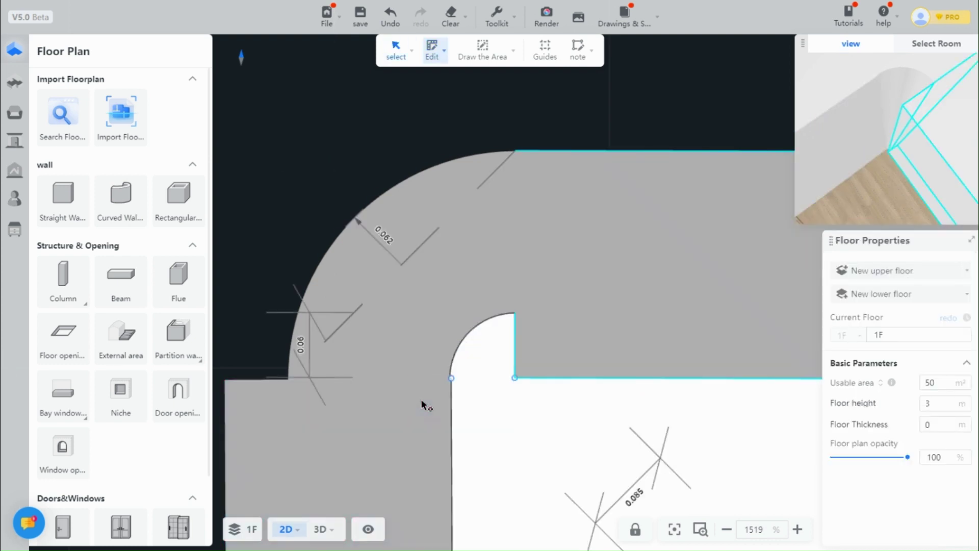
pyautogui.click(536, 245)
pyautogui.moveTo(564, 308); pyautogui.dragTo(606, 207)
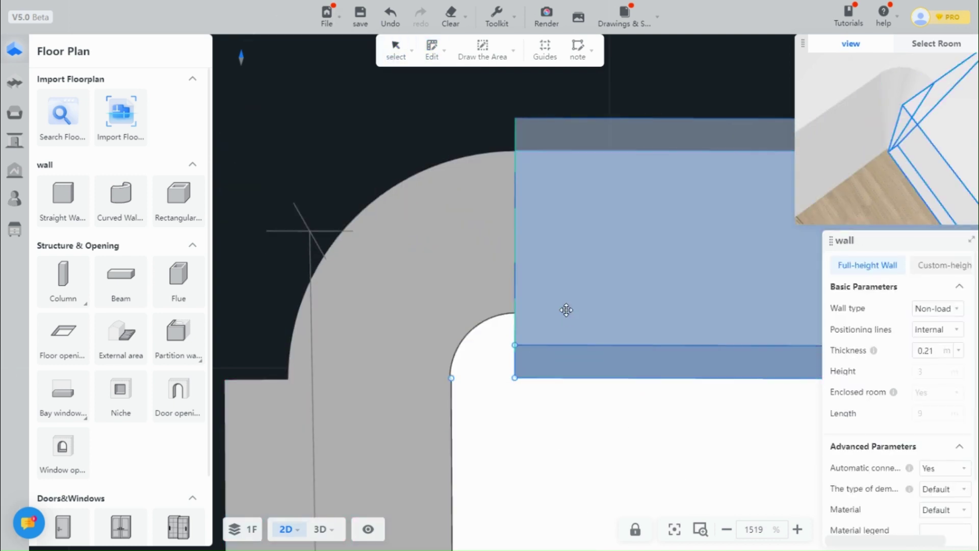
pyautogui.click(605, 207)
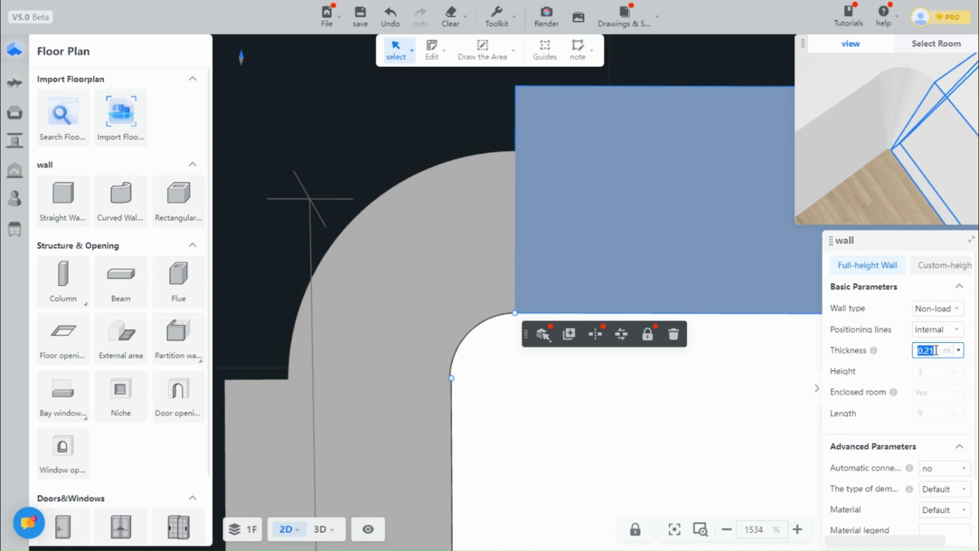
pyautogui.write('0.15')
pyautogui.press('Return')
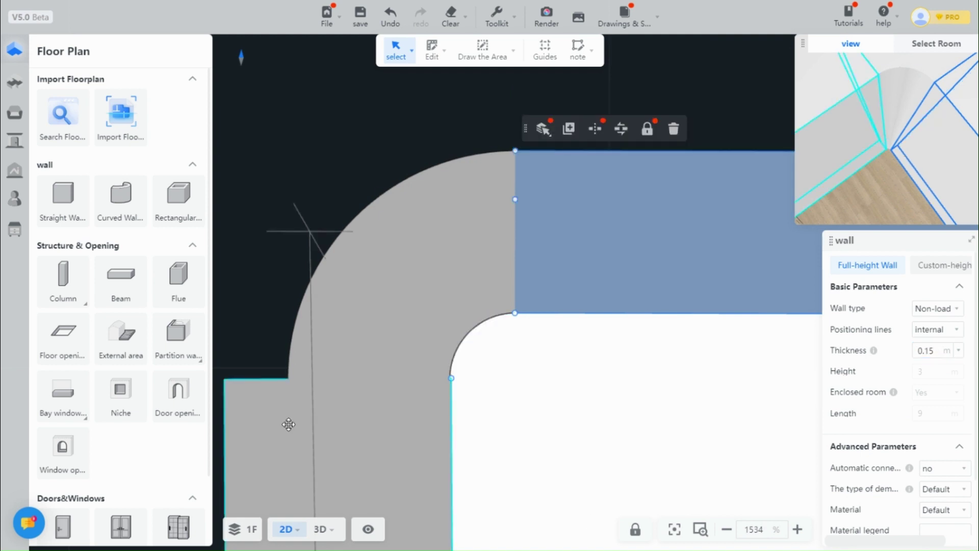
pyautogui.click(350, 429)
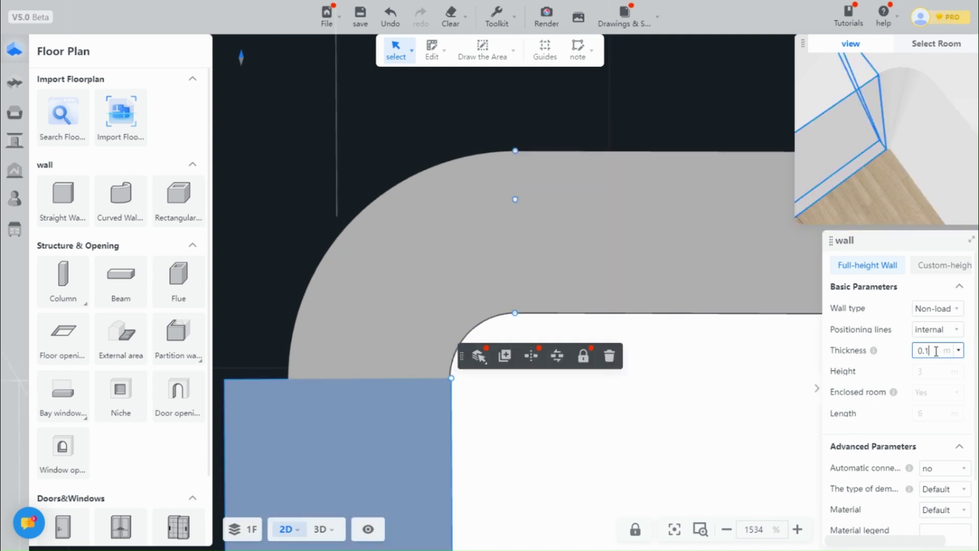
pyautogui.write('5')
pyautogui.press('Return')
# - Check the joined walls, orbit the rounded corner in 3D, then return to 2D
pyautogui.click(527, 454)
pyautogui.scroll(2, 512, 350)
pyautogui.scroll(2, 501, 318)
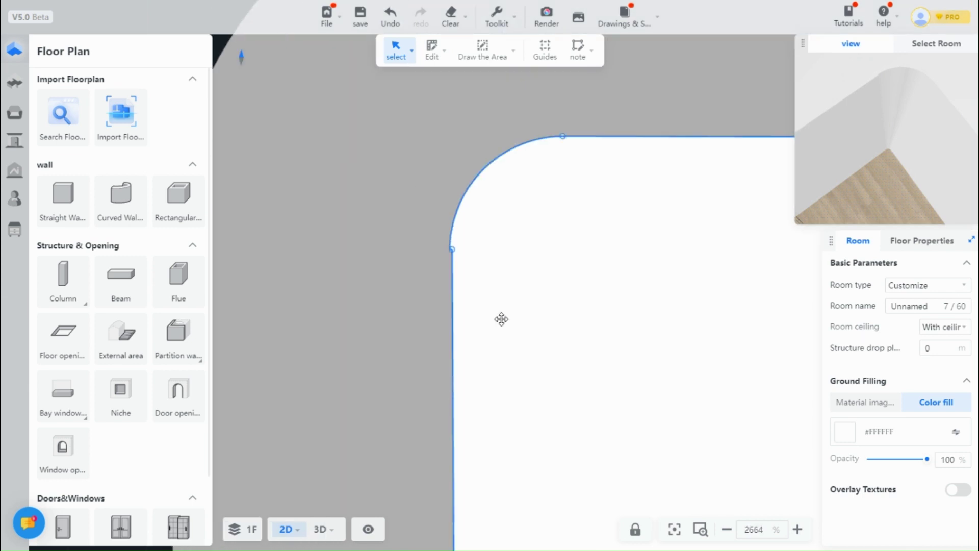
pyautogui.scroll(3, 489, 319)
pyautogui.scroll(3, 577, 375)
pyautogui.click(540, 322)
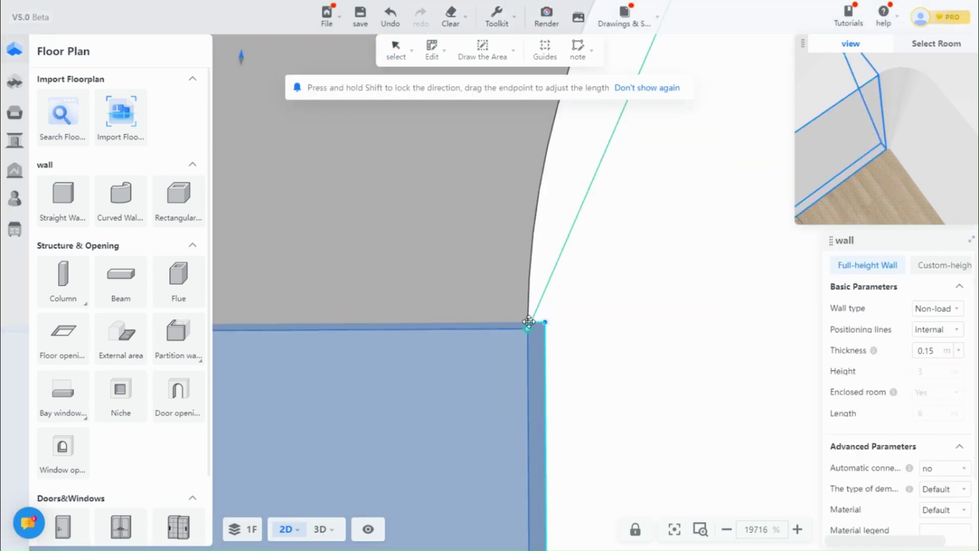
pyautogui.click(498, 255)
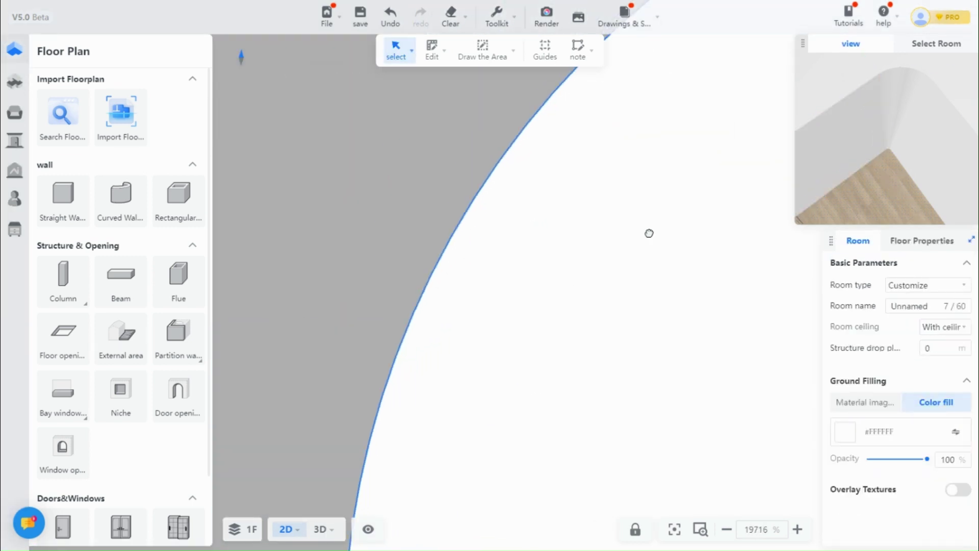
pyautogui.scroll(-3, 649, 233)
pyautogui.scroll(-2, 521, 357)
pyautogui.press('3')
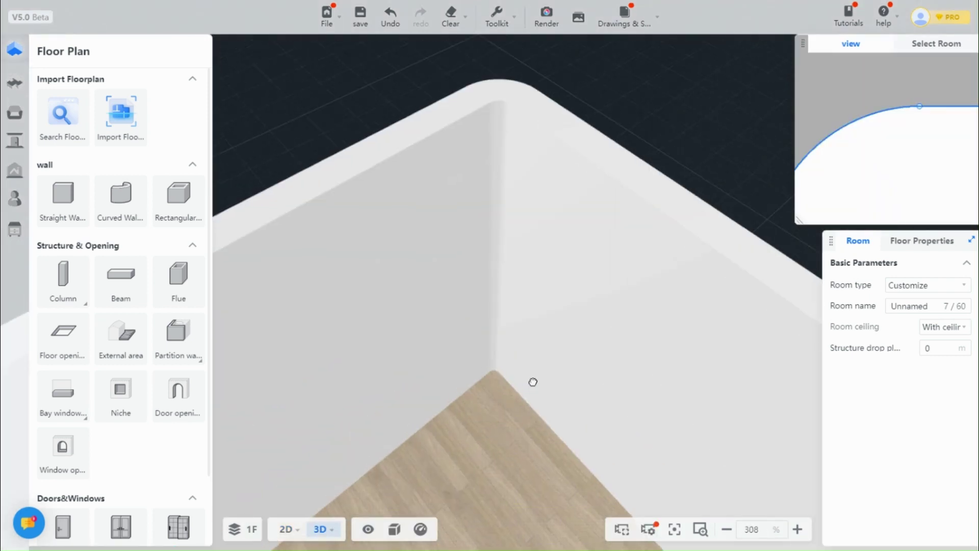
pyautogui.scroll(3, 533, 382)
pyautogui.scroll(-5, 541, 215)
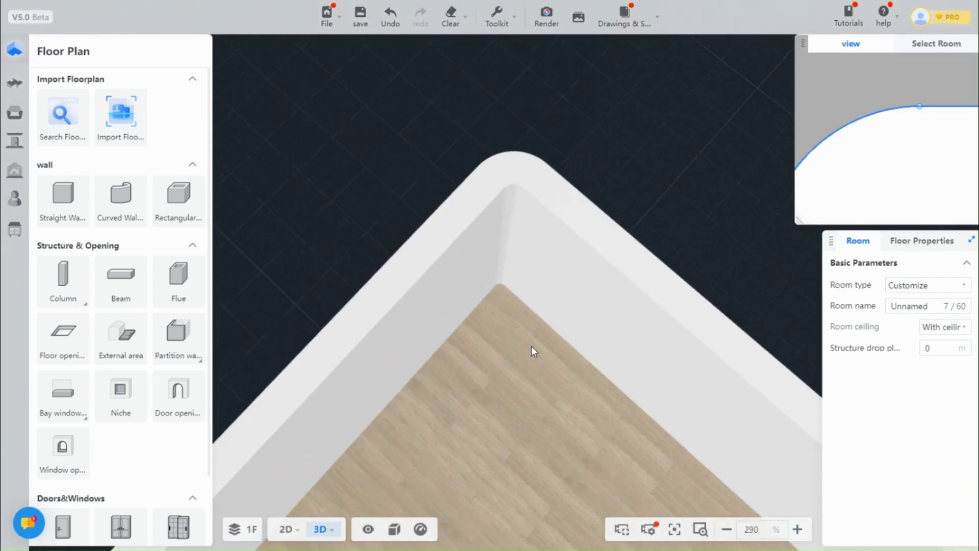
pyautogui.moveTo(531, 350)
pyautogui.mouseDown()
pyautogui.moveTo(500, 368)
pyautogui.moveTo(527, 282)
pyautogui.moveTo(461, 336)
pyautogui.mouseUp()
pyautogui.press('2')
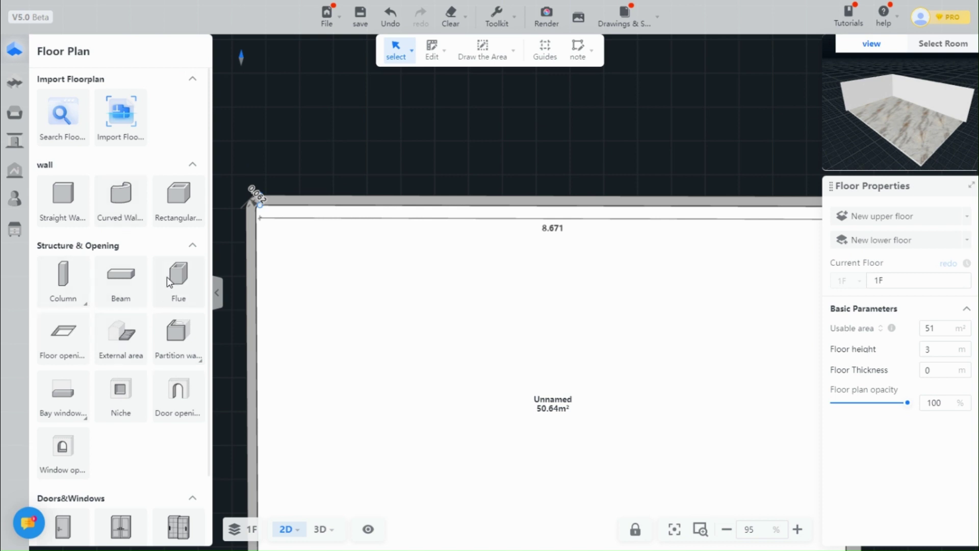
pyautogui.scroll(-1, 169, 283)
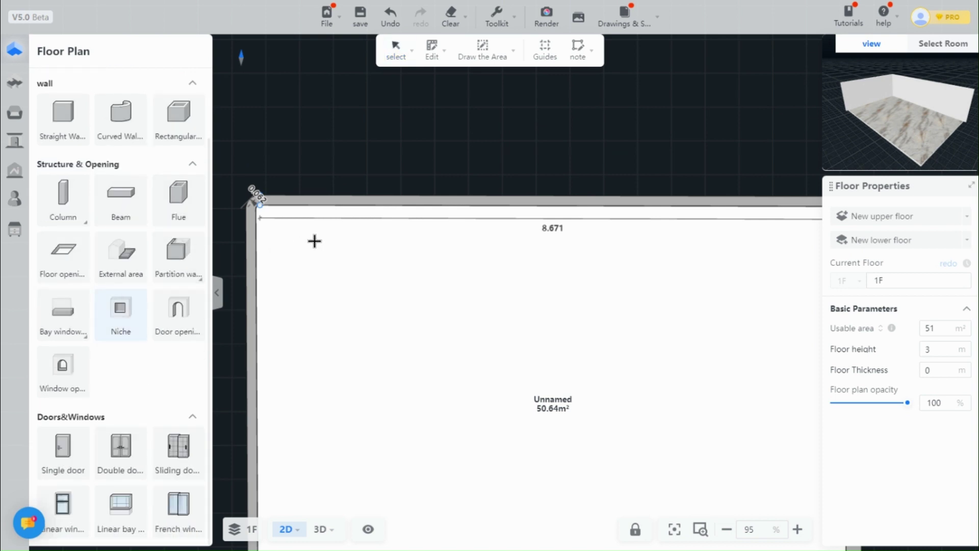
# - Place a 400-wide niche in the top wall and slide it slightly left
pyautogui.click(127, 320)
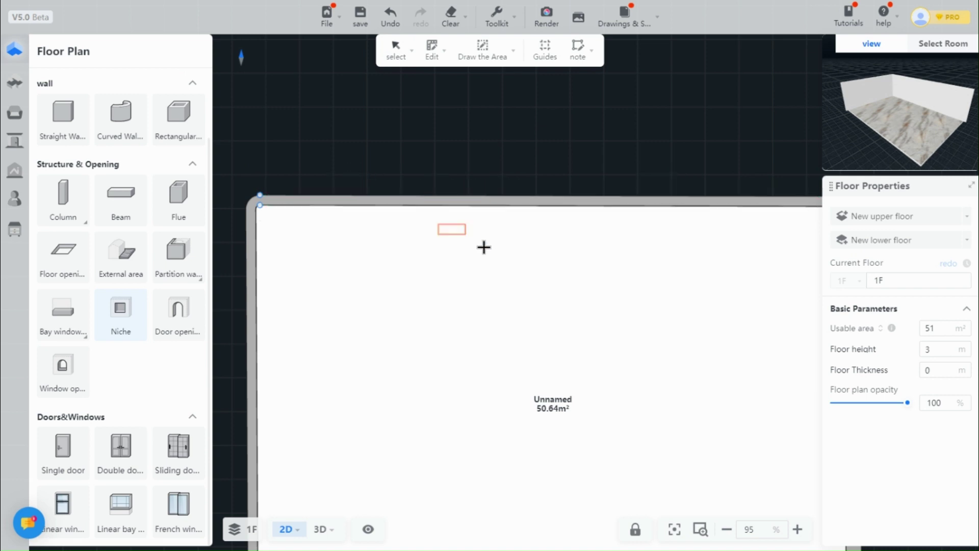
pyautogui.moveTo(430, 203); pyautogui.dragTo(413, 221, button='middle')
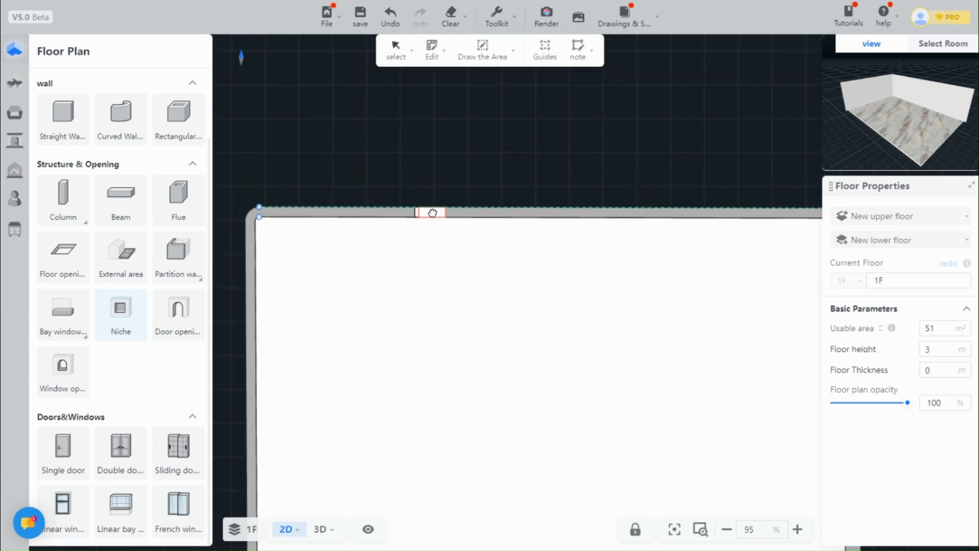
pyautogui.click(389, 222)
pyautogui.scroll(1, 425, 223)
pyautogui.scroll(2, 437, 214)
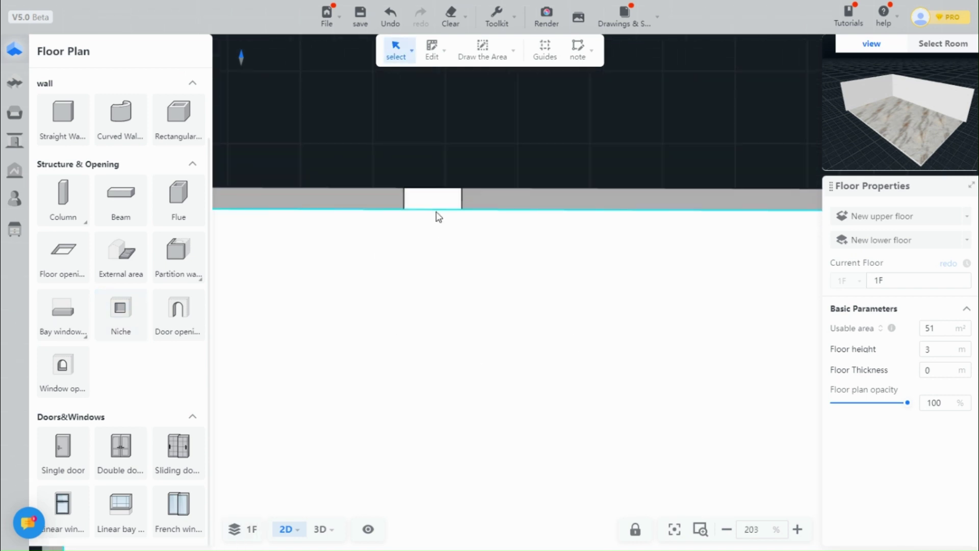
pyautogui.scroll(2, 369, 195)
pyautogui.moveTo(424, 200); pyautogui.dragTo(426, 209)
# - Enlarge and orbit the 3D preview to inspect the niche and its parameters
pyautogui.moveTo(822, 164); pyautogui.dragTo(741, 386)
pyautogui.scroll(3, 871, 216)
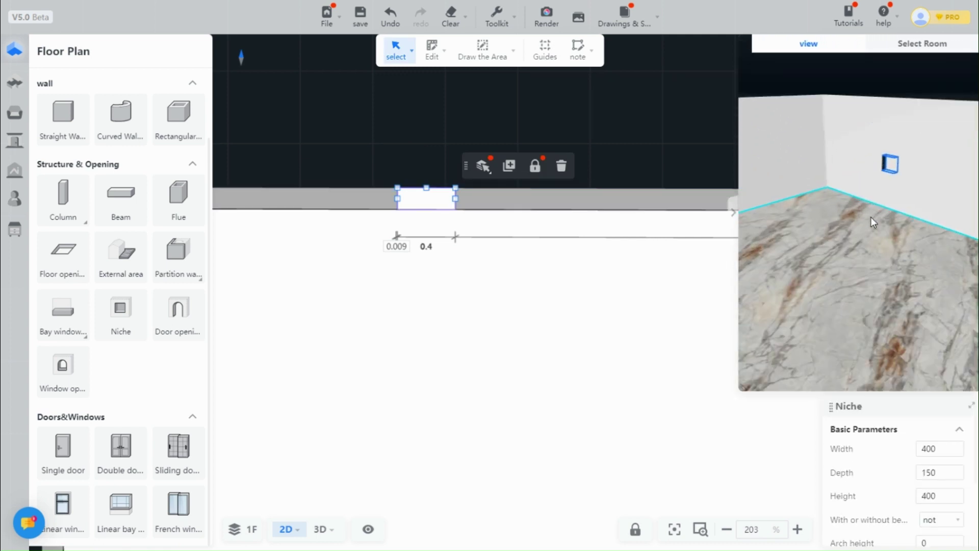
pyautogui.click(871, 217)
pyautogui.scroll(3, 898, 185)
pyautogui.scroll(-3, 924, 165)
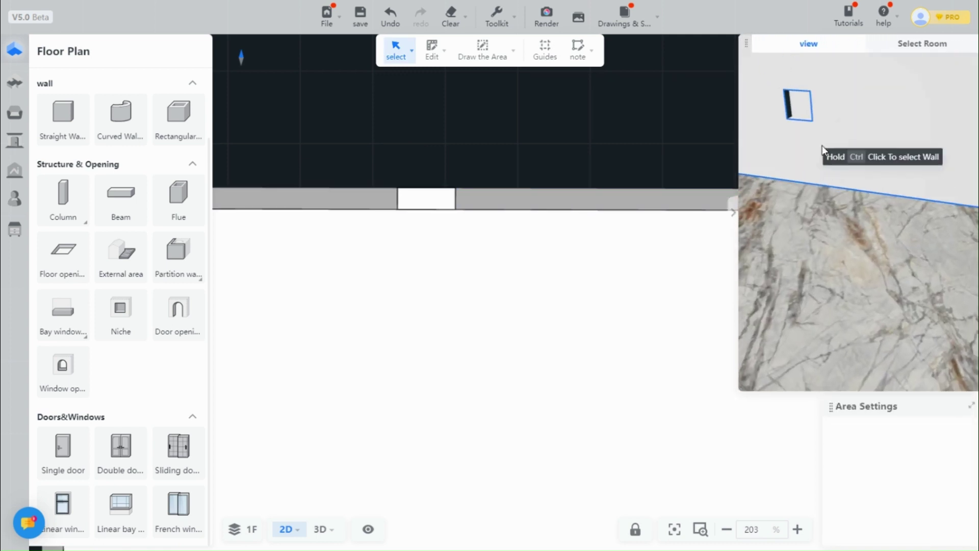
pyautogui.moveTo(876, 274); pyautogui.dragTo(841, 226)
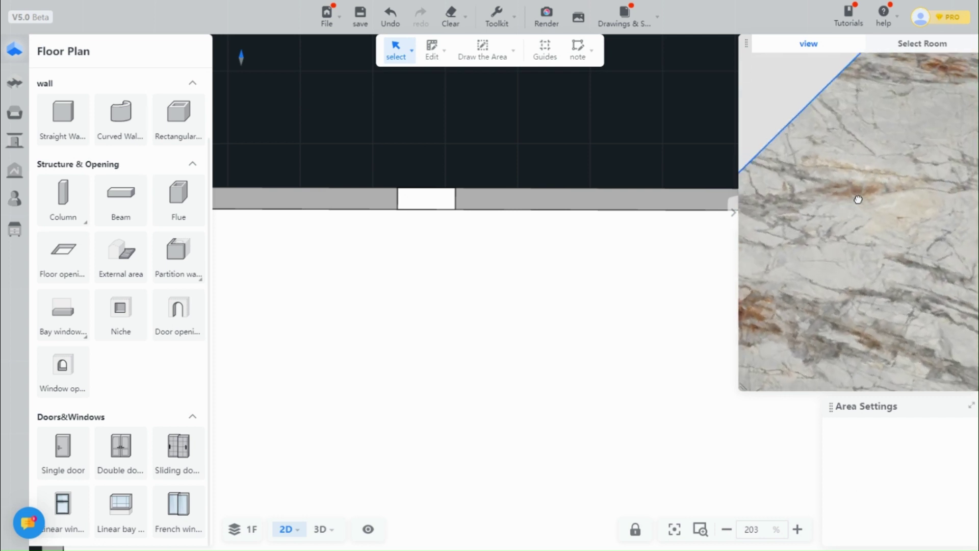
pyautogui.scroll(3, 904, 189)
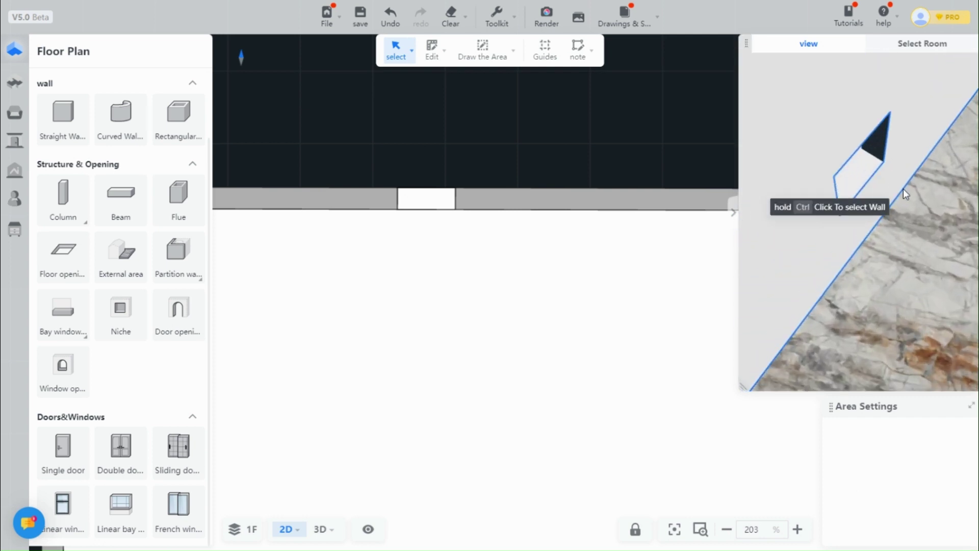
pyautogui.moveTo(904, 189); pyautogui.dragTo(888, 173)
pyautogui.click(426, 200)
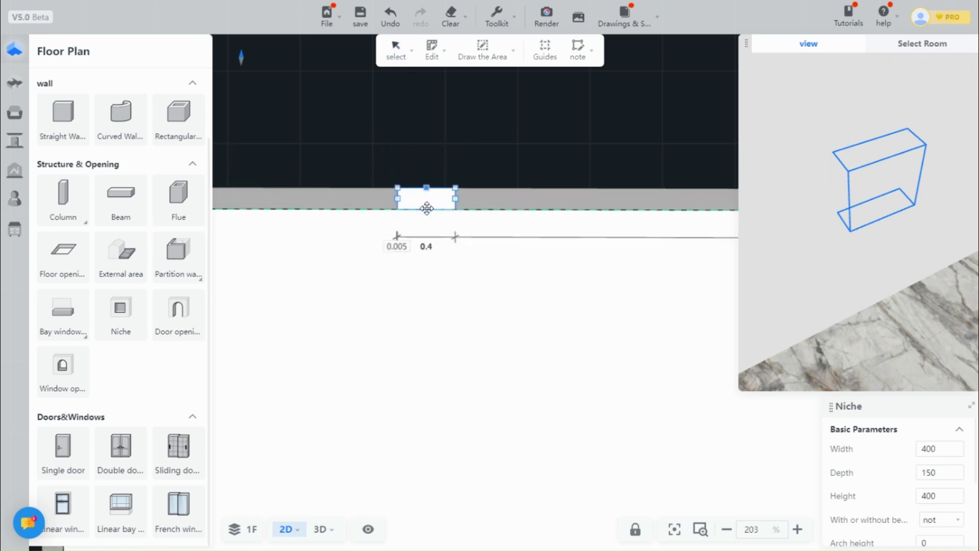
pyautogui.moveTo(842, 306); pyautogui.dragTo(782, 250)
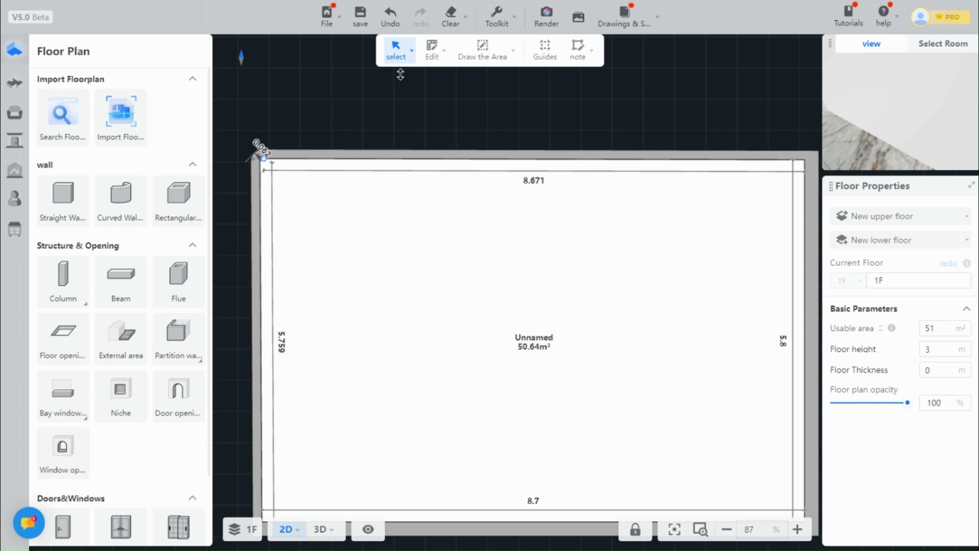
pyautogui.moveTo(432, 50)
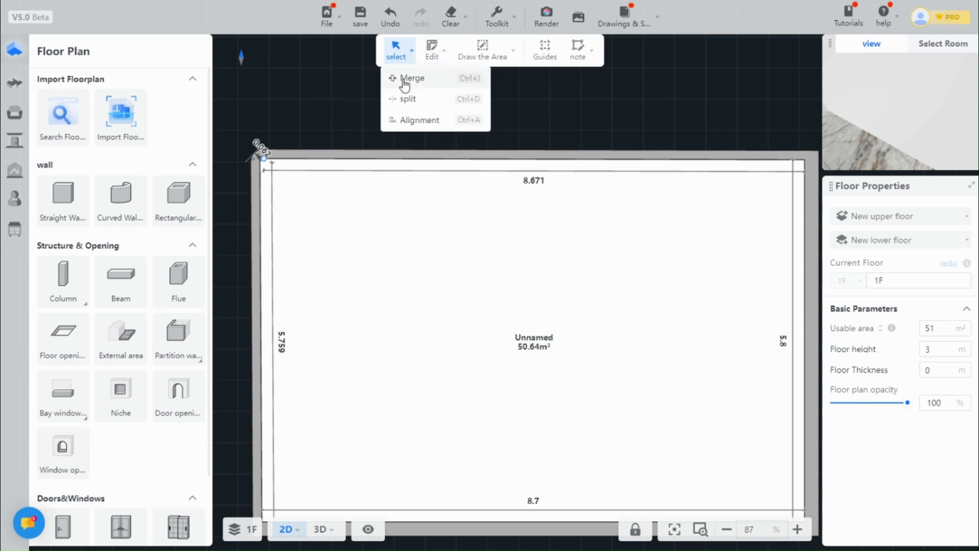
# - Split the top wall with Ctrl+D, then merge its pieces back into one wall
pyautogui.hotkey('ctrl', 'd')
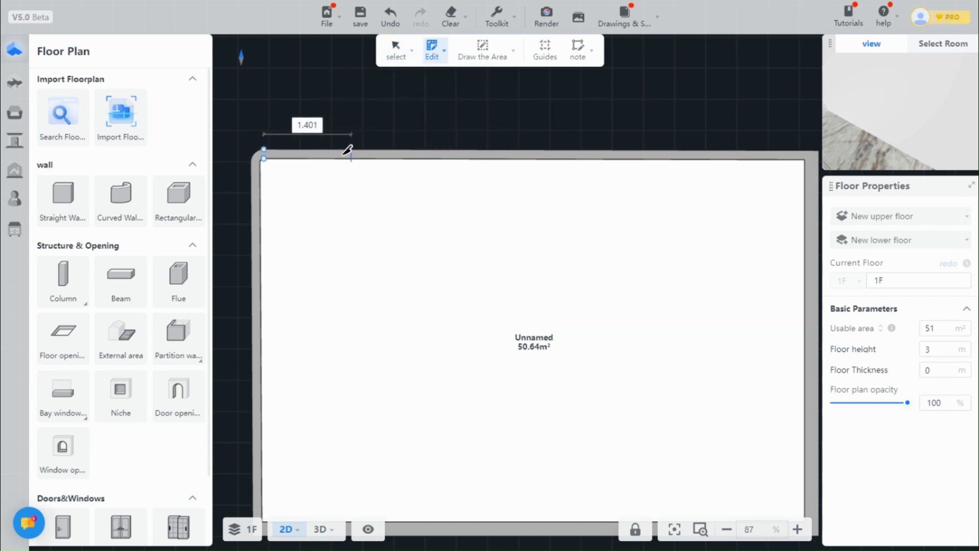
pyautogui.click(586, 151)
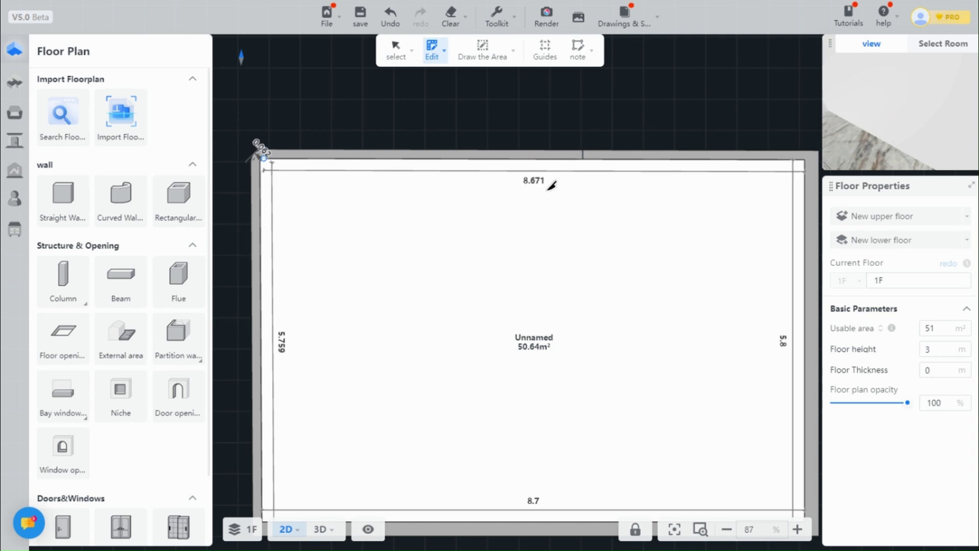
pyautogui.press('Escape')
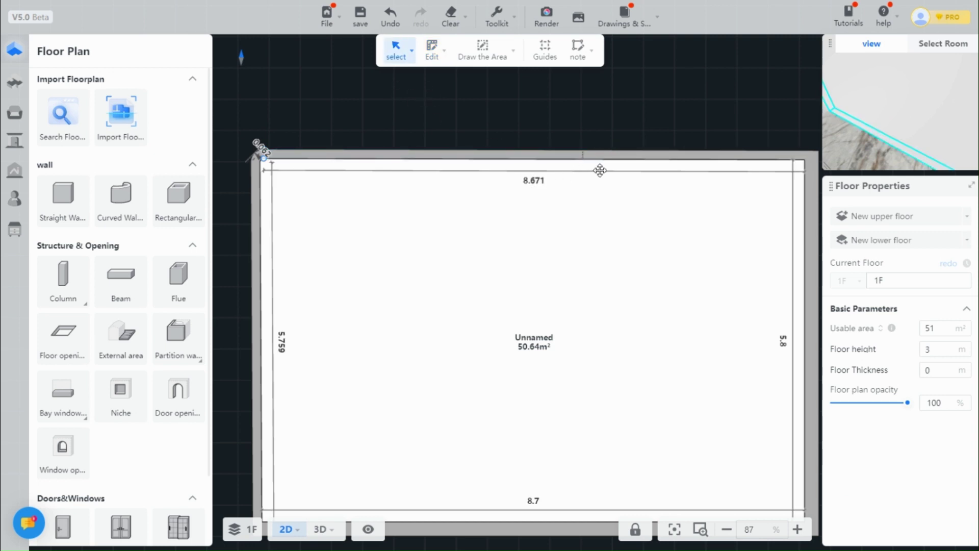
pyautogui.click(593, 154)
pyautogui.click(433, 51)
pyautogui.click(417, 77)
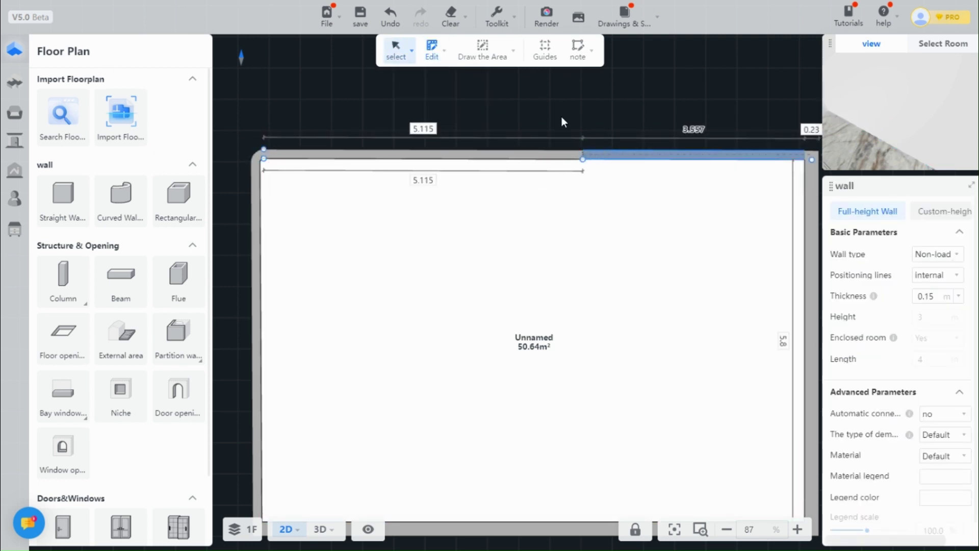
pyautogui.click(594, 157)
pyautogui.press('Escape')
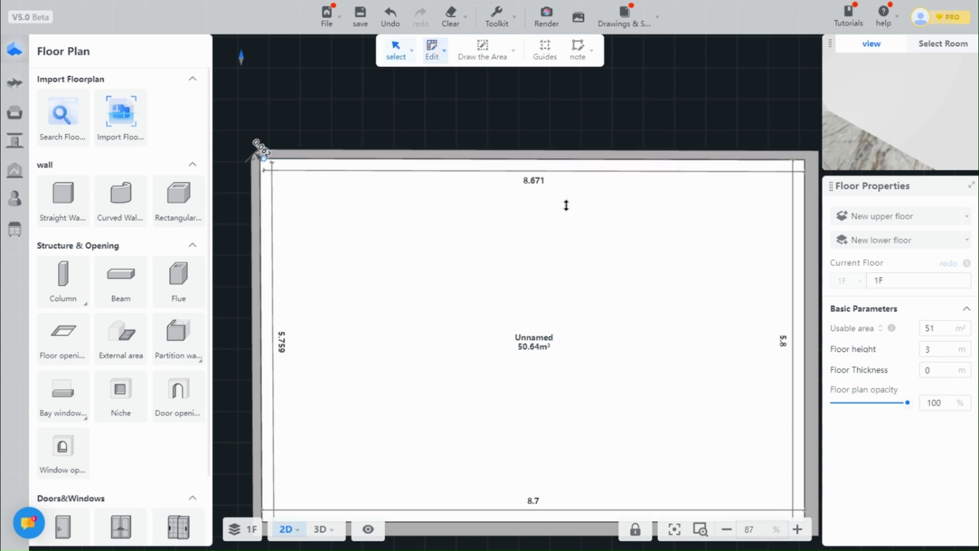
pyautogui.click(548, 155)
pyautogui.click(301, 242)
# - Collapse both side panels, split the top wall two-thirds along, and drag the right piece down
pyautogui.click(217, 299)
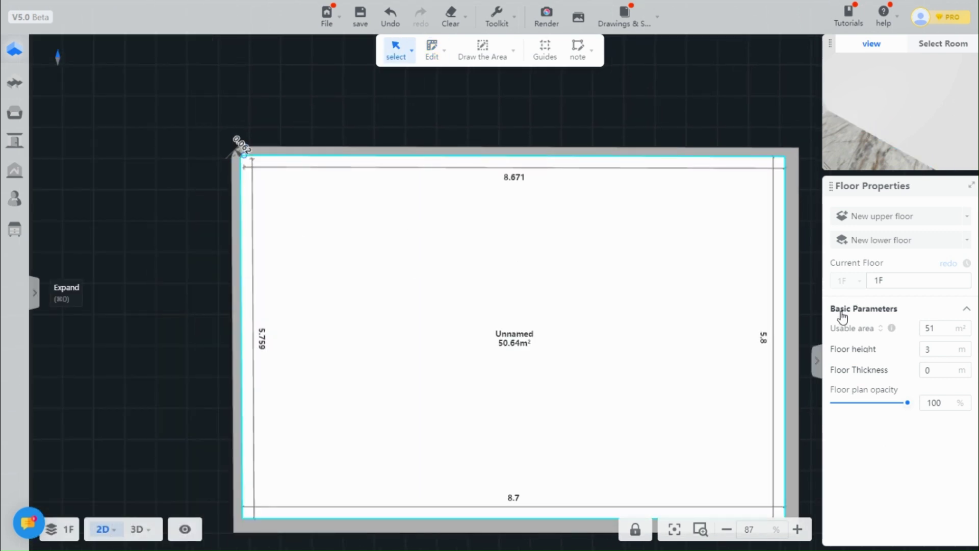
pyautogui.click(822, 359)
pyautogui.click(820, 107)
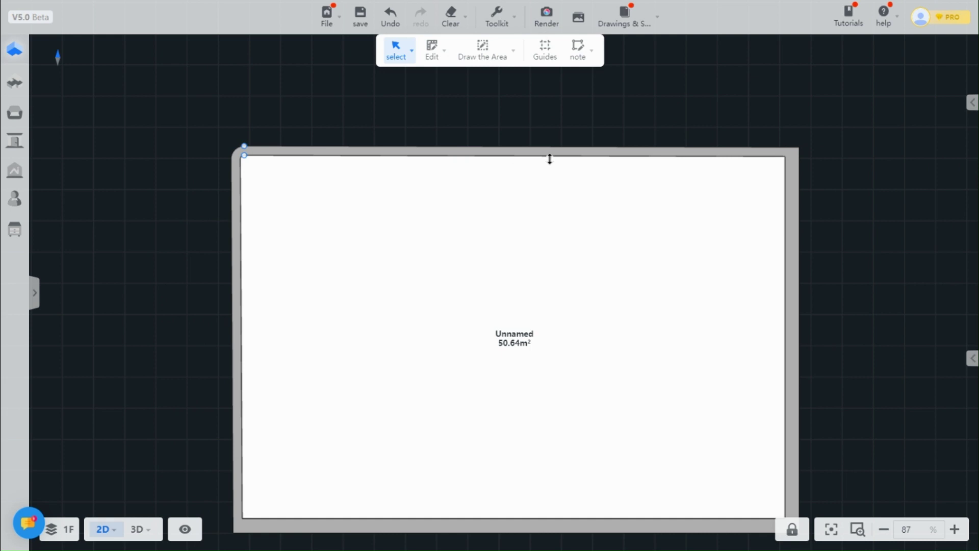
pyautogui.click(548, 153)
pyautogui.click(407, 98)
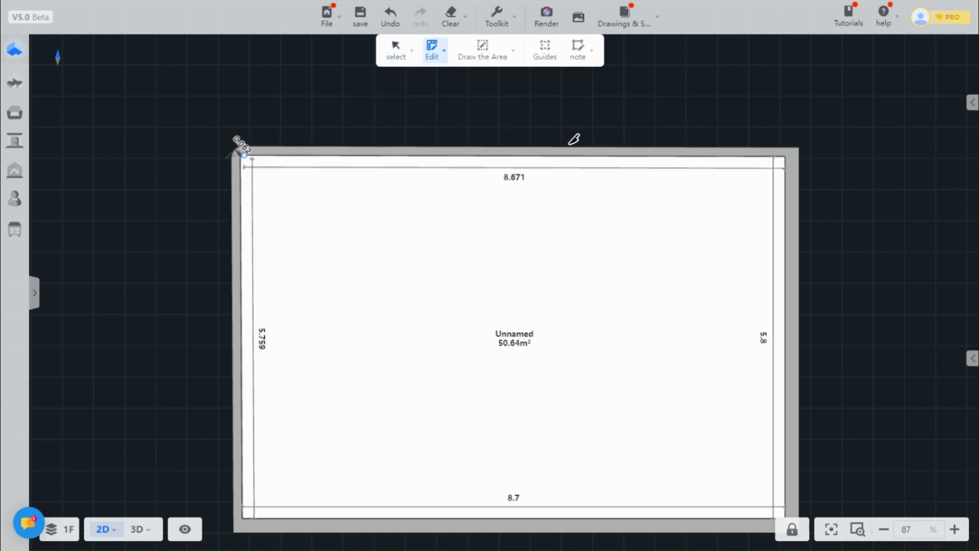
pyautogui.click(605, 151)
pyautogui.click(668, 153)
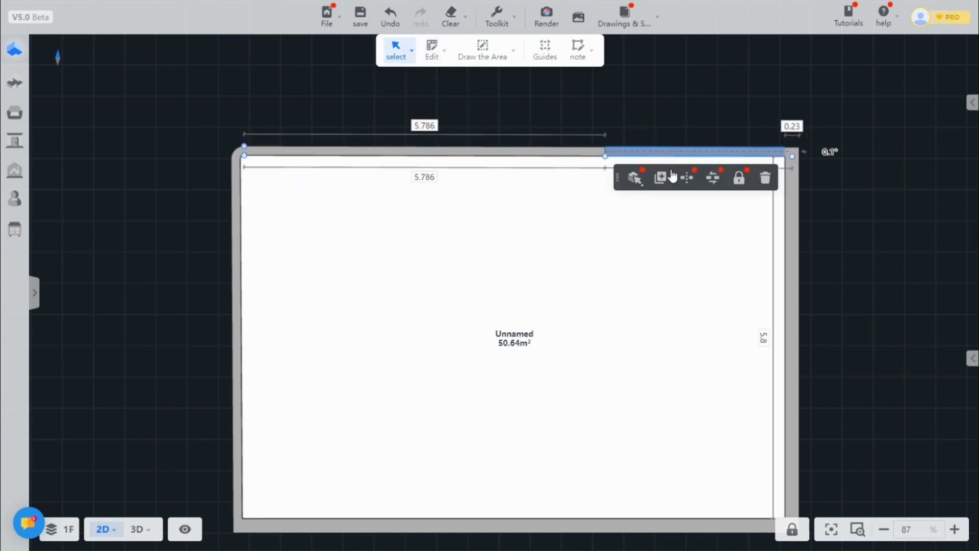
pyautogui.moveTo(667, 153); pyautogui.dragTo(700, 346)
pyautogui.click(863, 150)
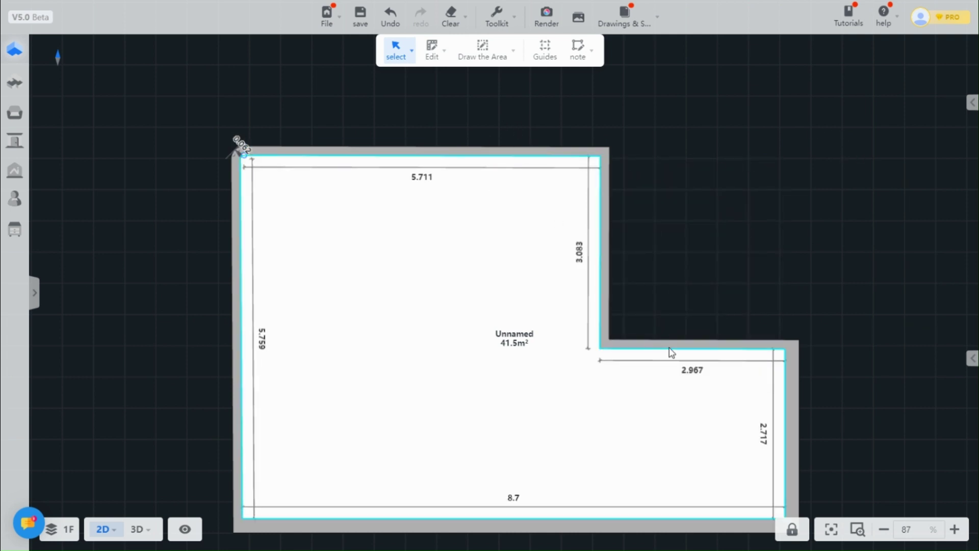
# - Align the stepped-in wall segment flush with the 8.671 m top wall using Edit > Alignment
pyautogui.click(428, 68)
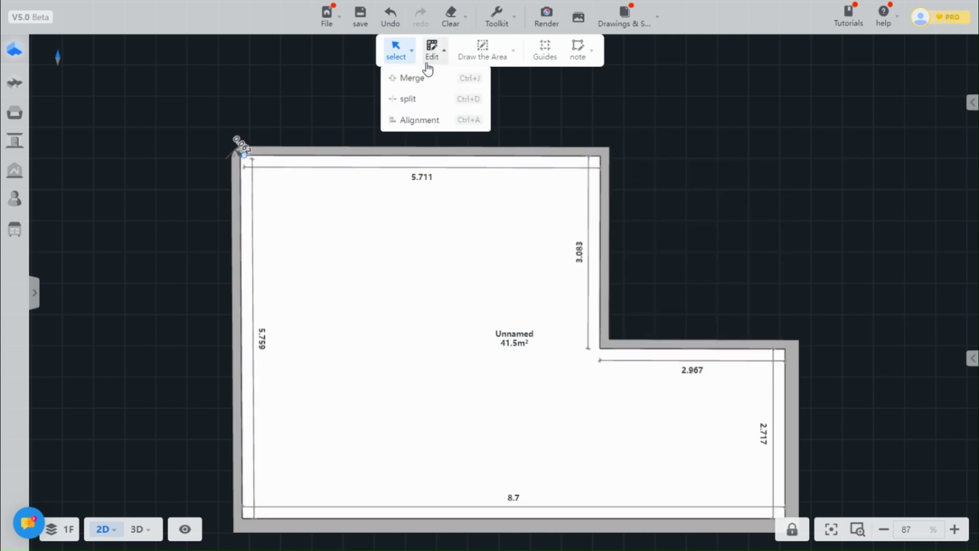
pyautogui.click(422, 121)
pyautogui.click(461, 152)
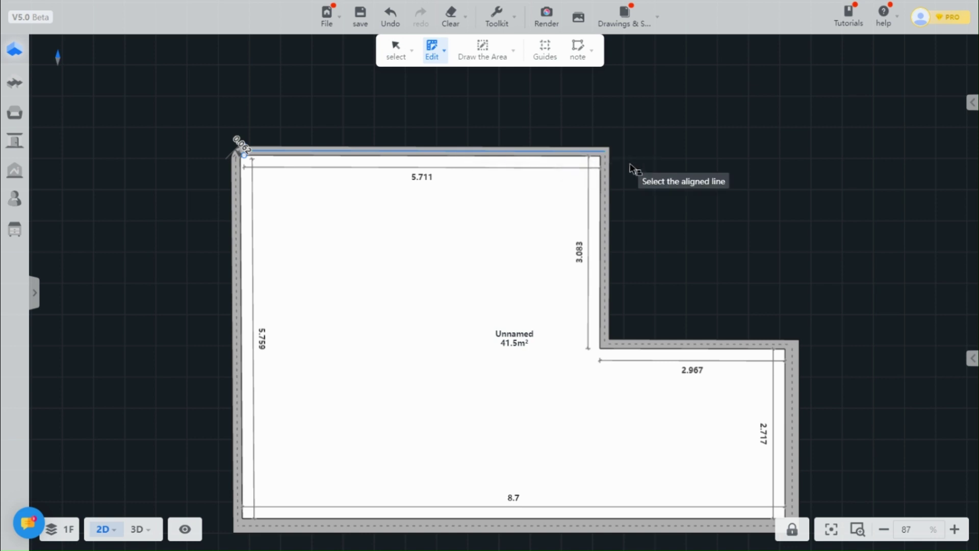
pyautogui.click(668, 343)
pyautogui.press('Escape')
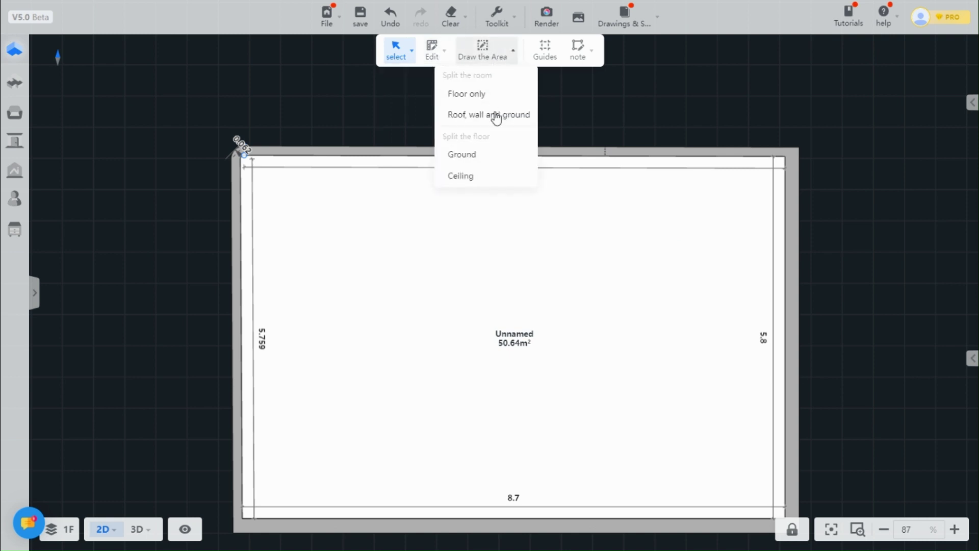
# - Start splitting the room by roof, wall and ground, fixing the first split line at the left wall
pyautogui.click(497, 117)
pyautogui.moveTo(482, 51)
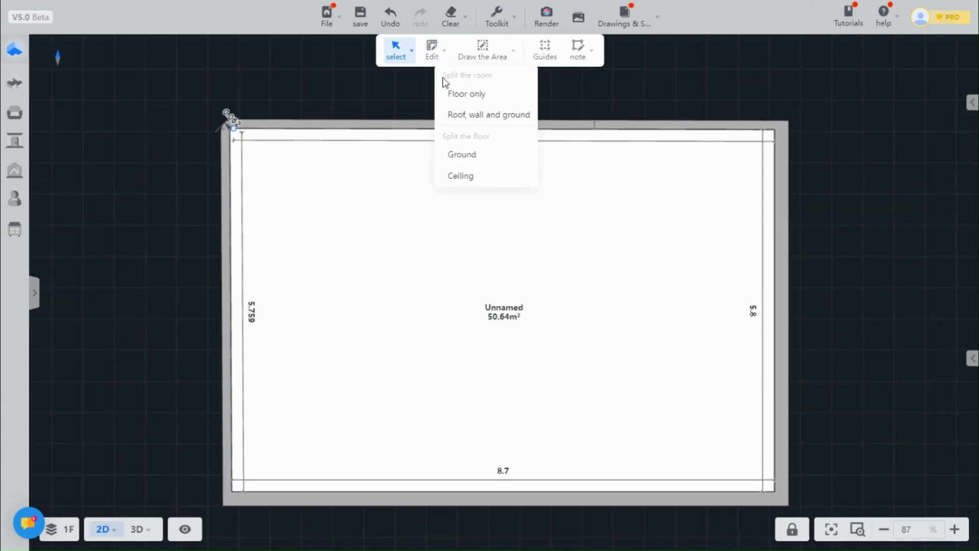
pyautogui.click(484, 114)
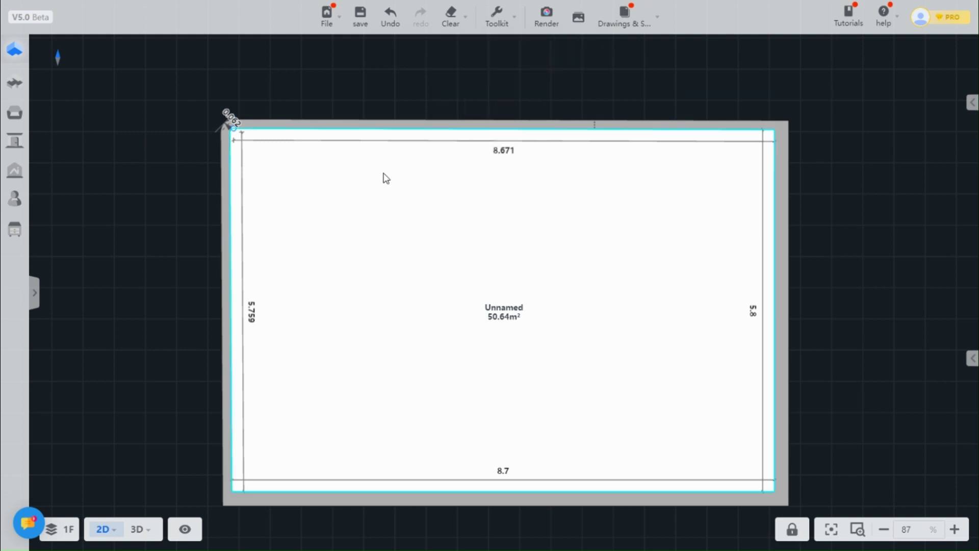
pyautogui.click(234, 331)
# - Enlarge and orbit the 3D preview, then select the 11.25 m² wood floor patch
pyautogui.click(972, 102)
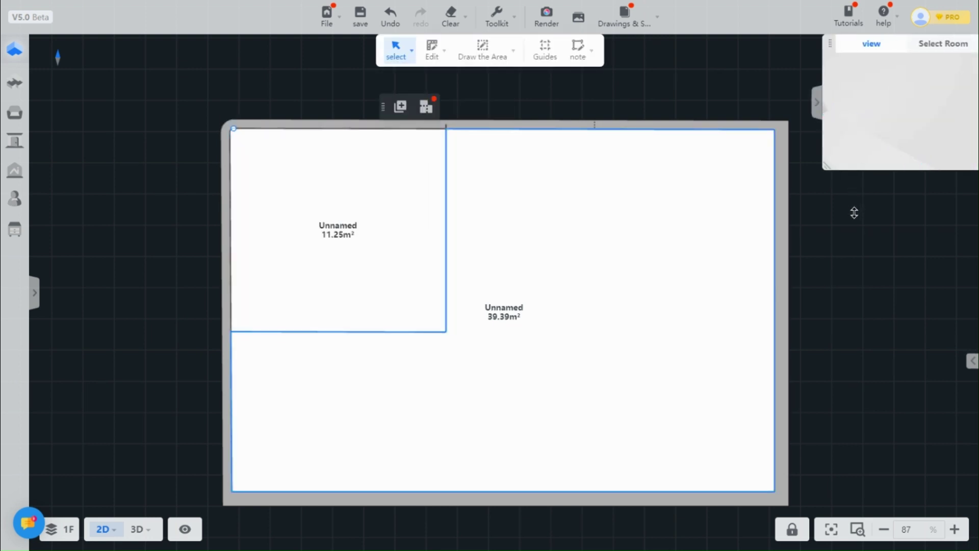
pyautogui.scroll(-4, 651, 204)
pyautogui.scroll(-1, 598, 104)
pyautogui.moveTo(825, 169)
pyautogui.mouseDown()
pyautogui.moveTo(608, 418)
pyautogui.moveTo(502, 420)
pyautogui.mouseUp()
pyautogui.scroll(-2, 695, 266)
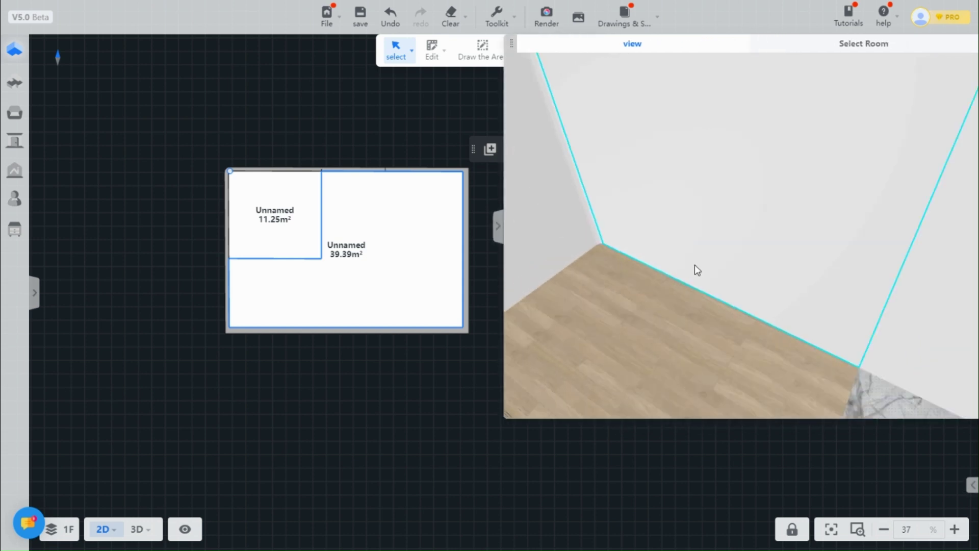
pyautogui.scroll(-3, 695, 266)
pyautogui.scroll(-2, 780, 285)
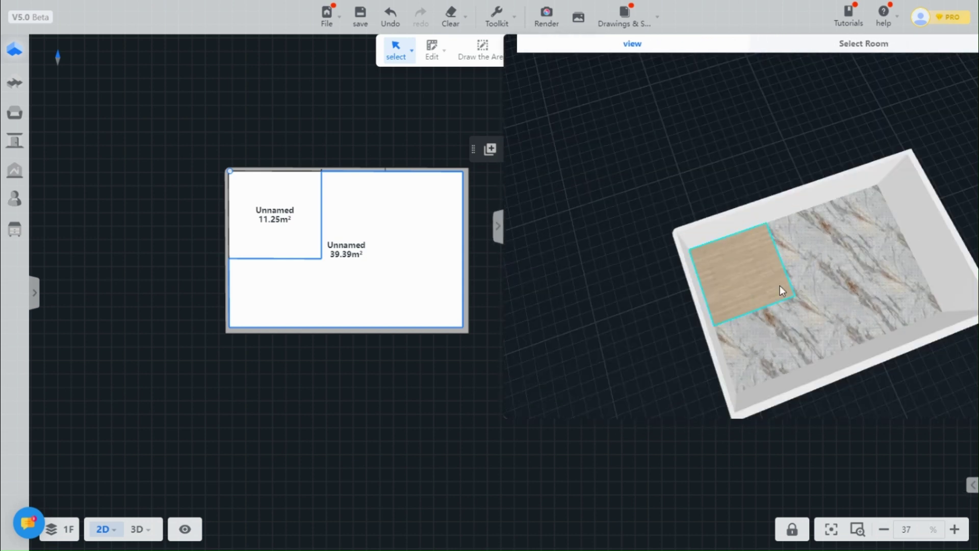
pyautogui.click(780, 285)
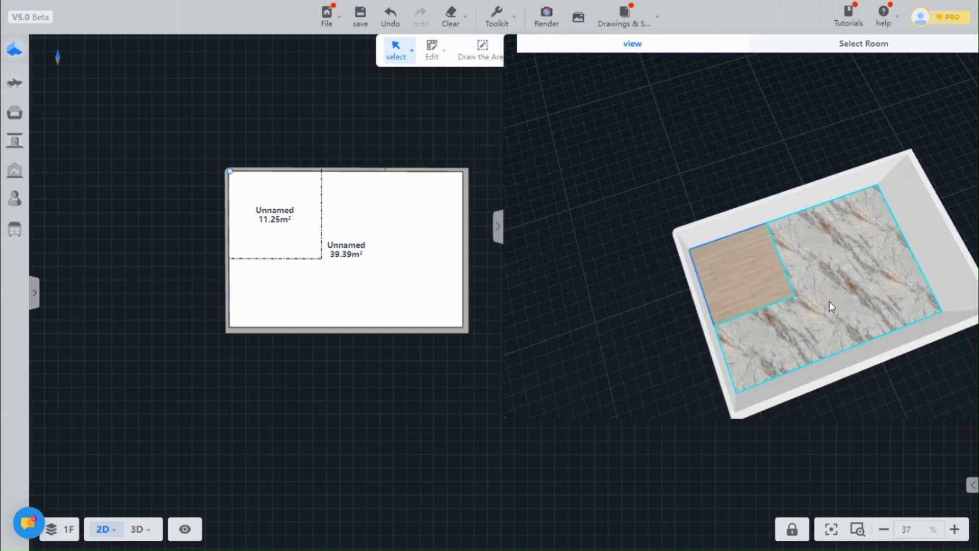
pyautogui.moveTo(829, 302)
pyautogui.mouseDown()
pyautogui.moveTo(748, 278)
pyautogui.moveTo(678, 339)
pyautogui.mouseUp()
pyautogui.scroll(3, 678, 339)
pyautogui.scroll(3, 669, 313)
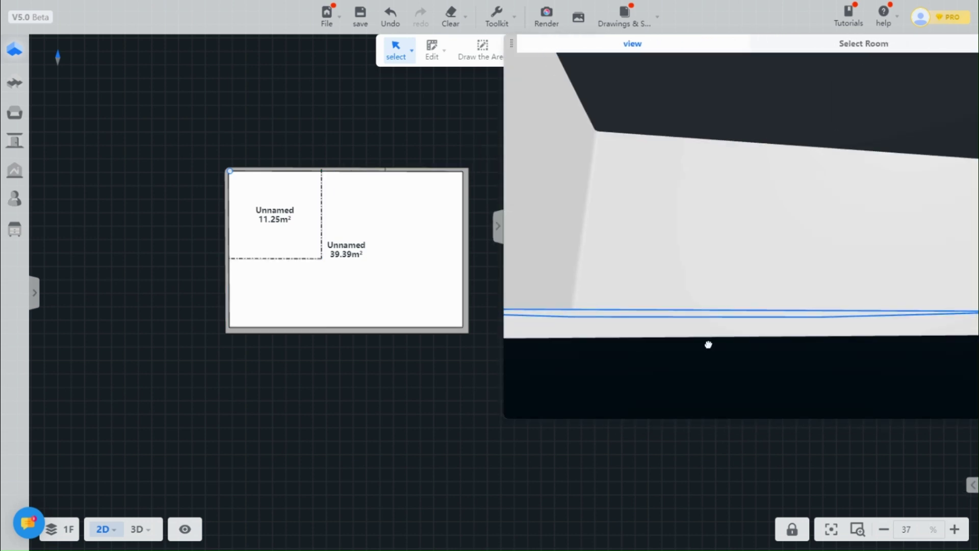
pyautogui.scroll(-3, 780, 191)
pyautogui.scroll(-2, 605, 234)
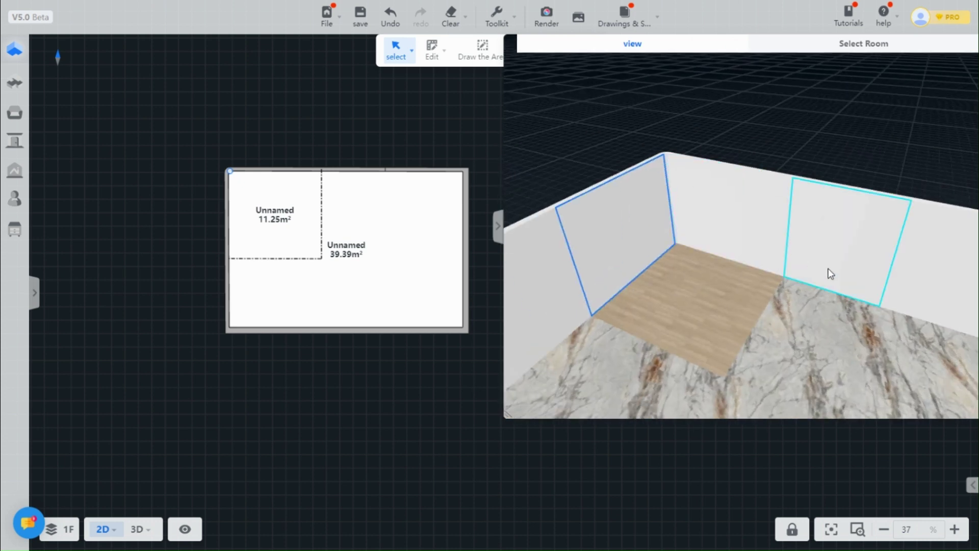
pyautogui.scroll(-2, 587, 253)
pyautogui.scroll(-2, 754, 233)
pyautogui.click(682, 263)
pyautogui.scroll(-2, 682, 263)
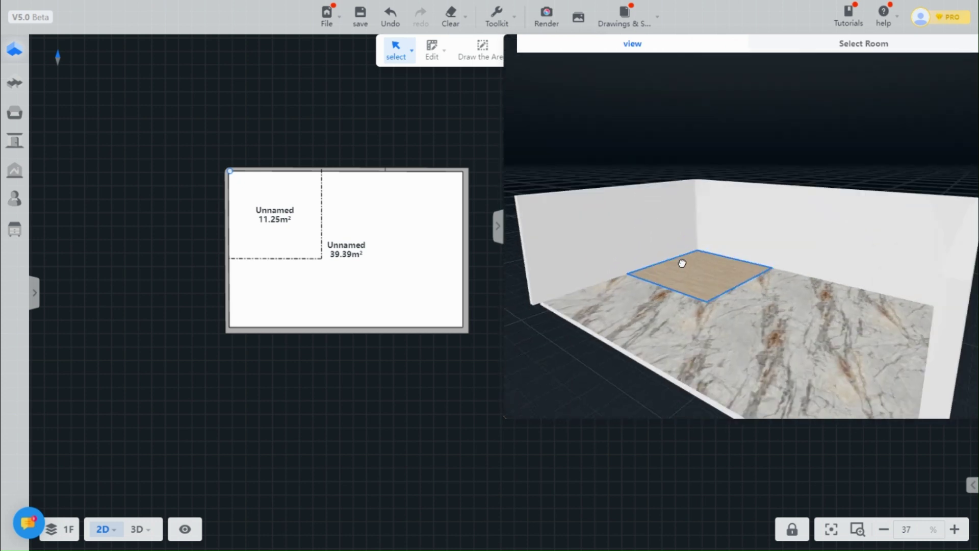
pyautogui.scroll(3, 681, 263)
pyautogui.scroll(3, 677, 262)
pyautogui.scroll(-2, 662, 301)
pyautogui.scroll(3, 662, 291)
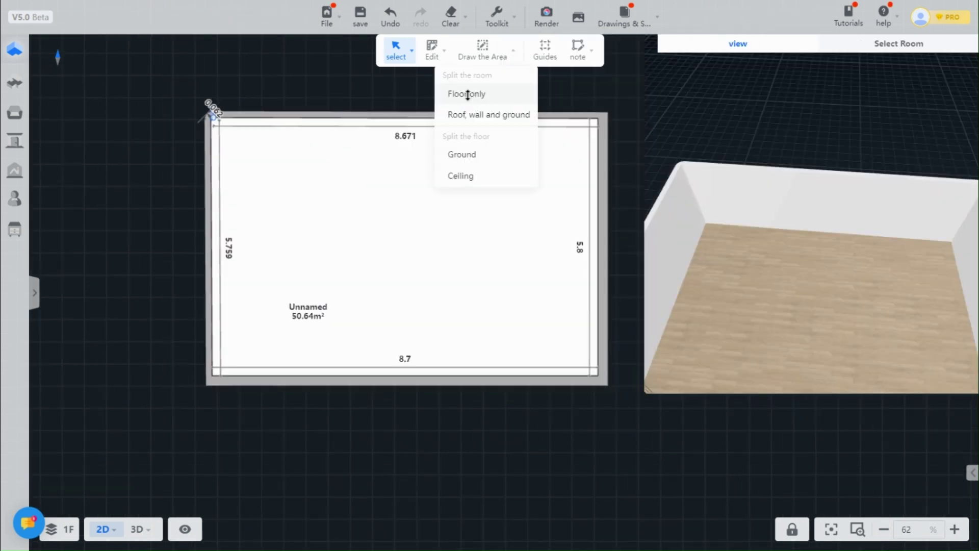
pyautogui.click(470, 96)
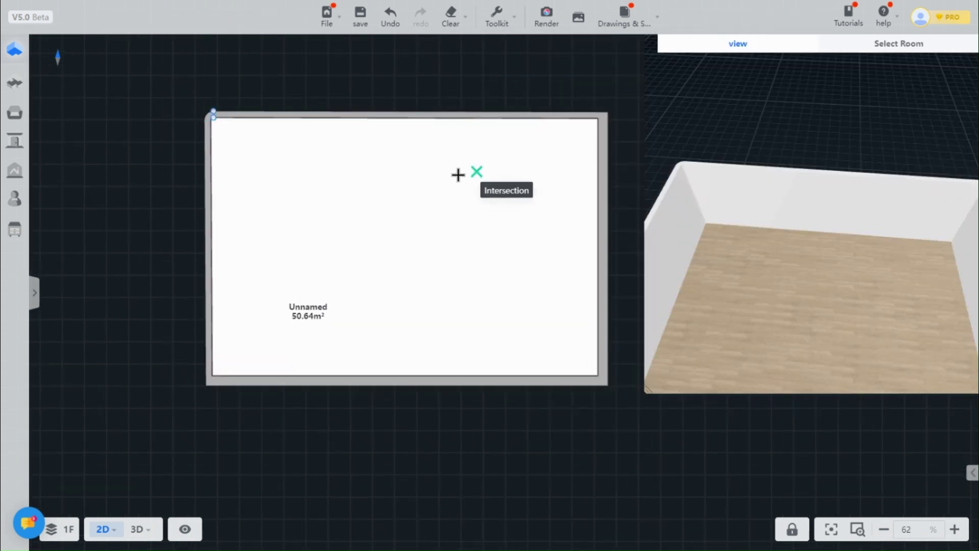
pyautogui.click(347, 171)
pyautogui.click(486, 269)
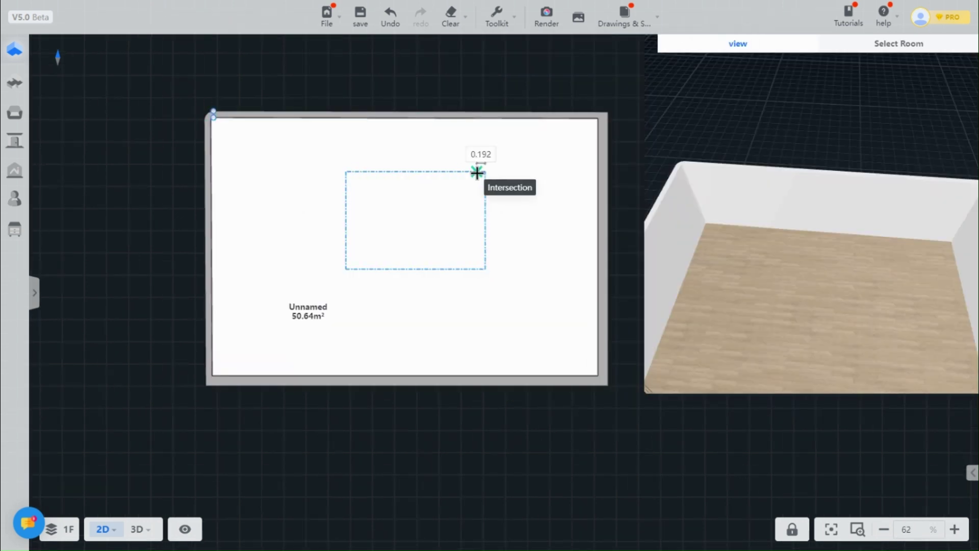
pyautogui.click(486, 172)
pyautogui.moveTo(817, 321)
pyautogui.mouseDown()
pyautogui.moveTo(768, 178)
pyautogui.moveTo(933, 343)
pyautogui.moveTo(879, 286)
pyautogui.moveTo(883, 338)
pyautogui.moveTo(864, 321)
pyautogui.moveTo(760, 318)
pyautogui.mouseUp()
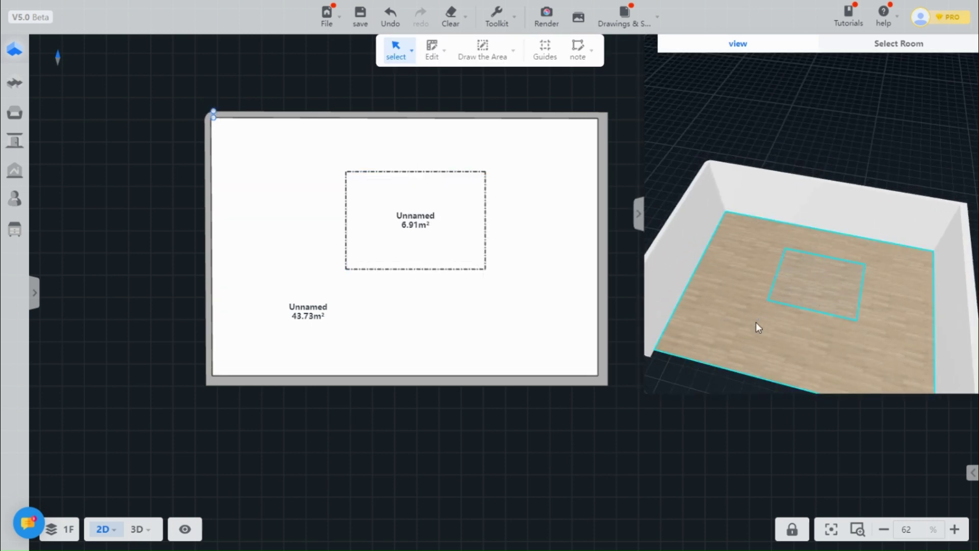
pyautogui.press('Delete')
pyautogui.click(758, 285)
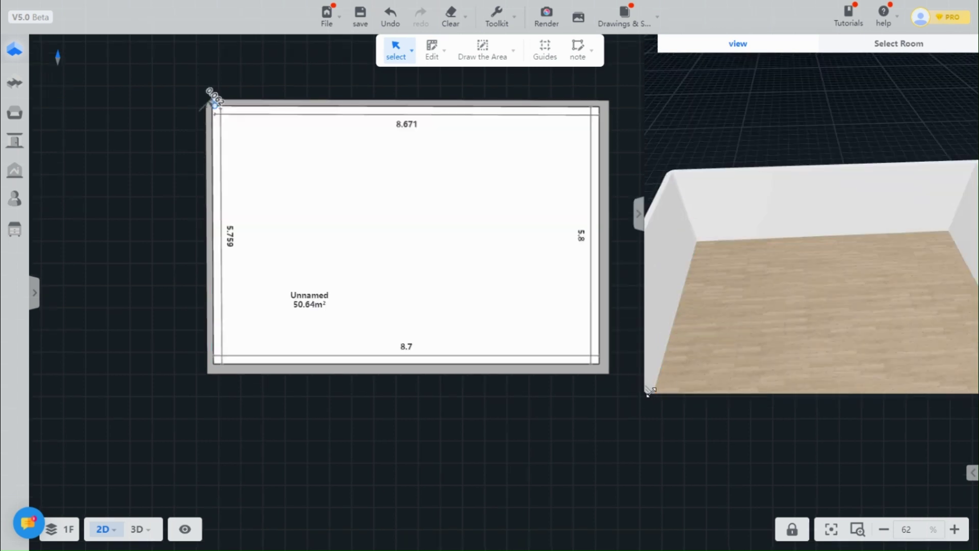
pyautogui.moveTo(691, 222); pyautogui.dragTo(739, 319)
pyautogui.click(541, 61)
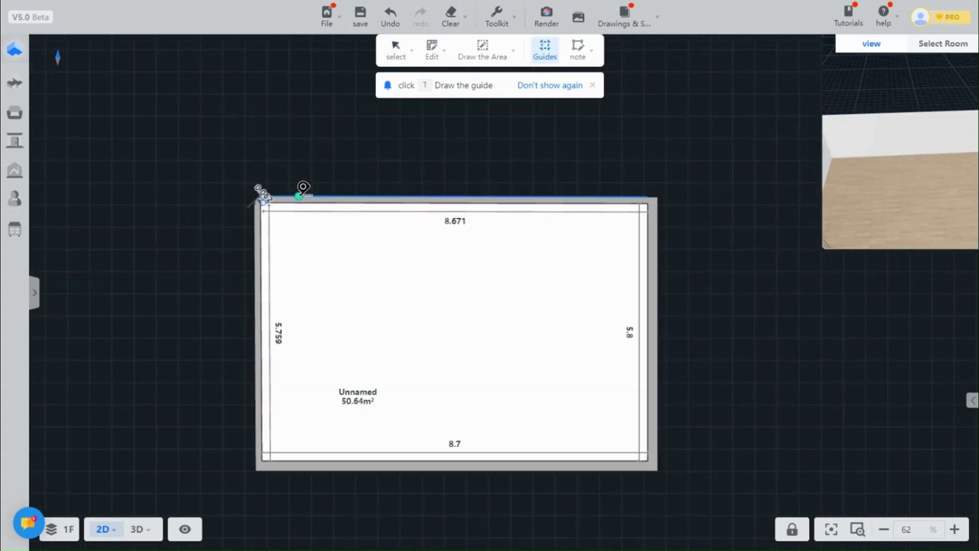
pyautogui.click(546, 61)
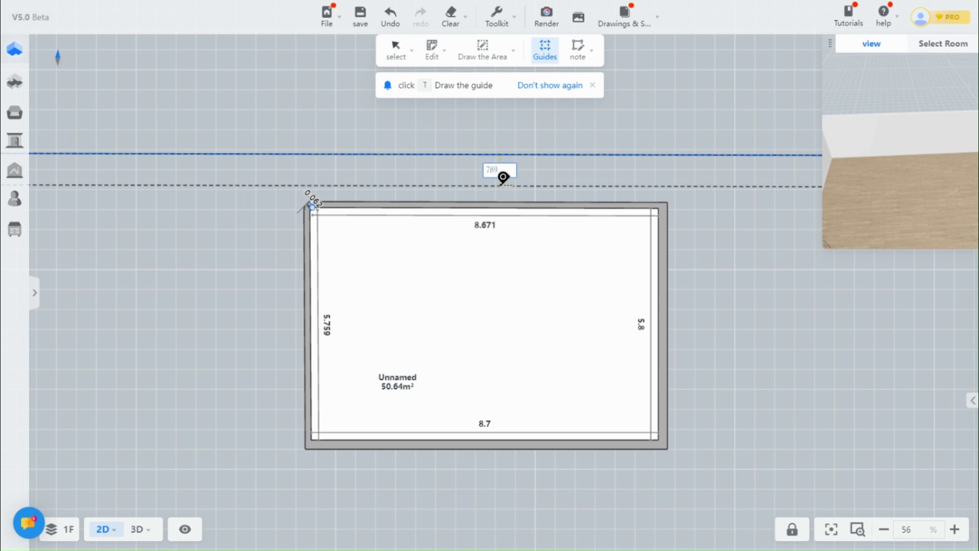
pyautogui.click(502, 185)
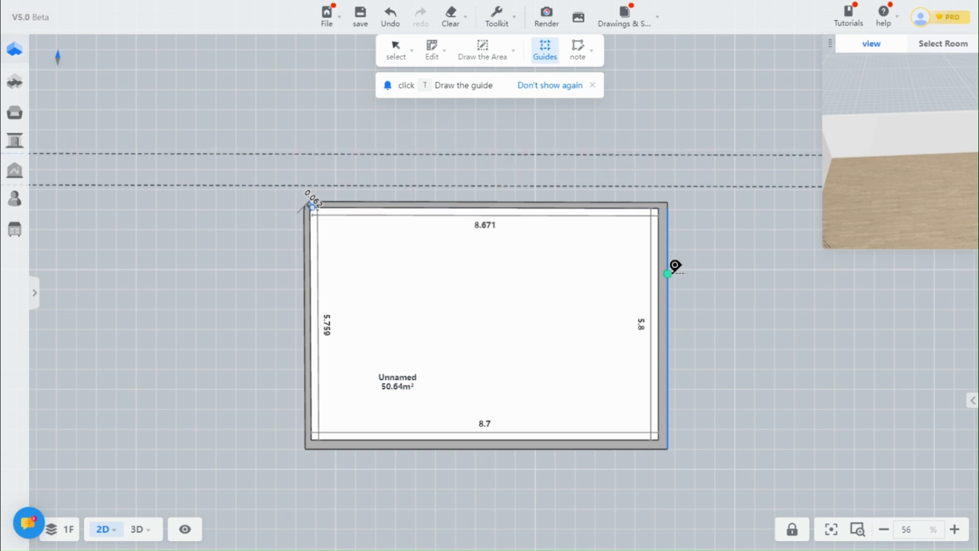
pyautogui.click(717, 273)
pyautogui.press('Escape')
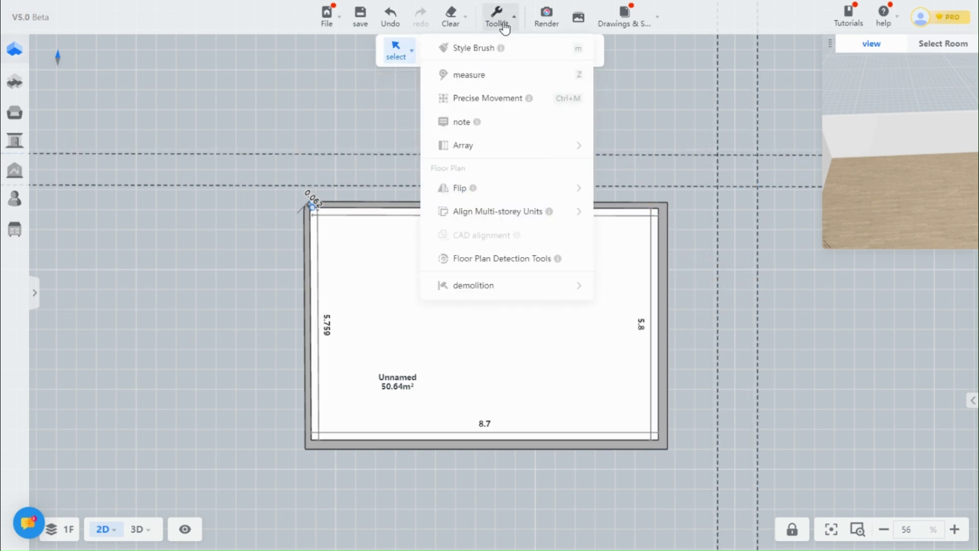
pyautogui.moveTo(450, 17)
pyautogui.click(456, 71)
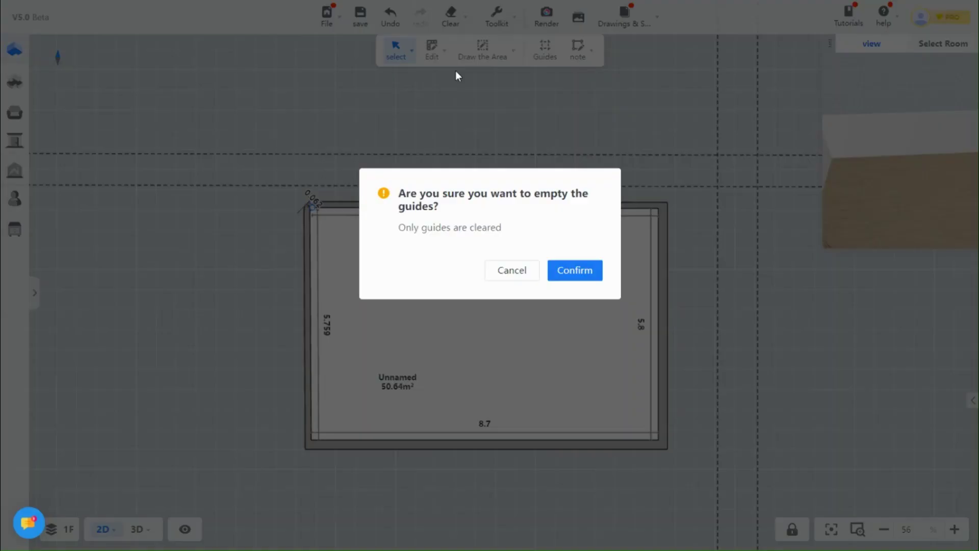
pyautogui.click(575, 273)
pyautogui.moveTo(578, 50)
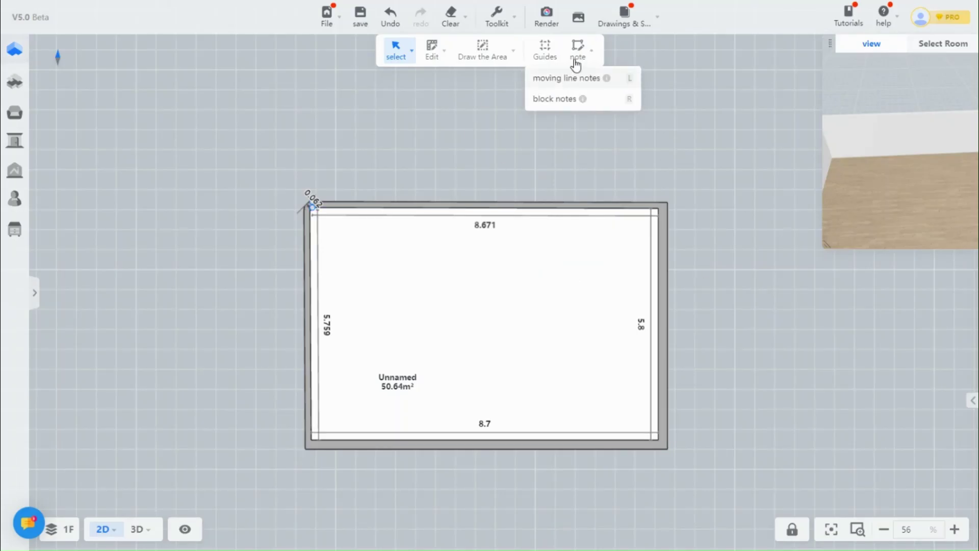
pyautogui.moveTo(605, 79)
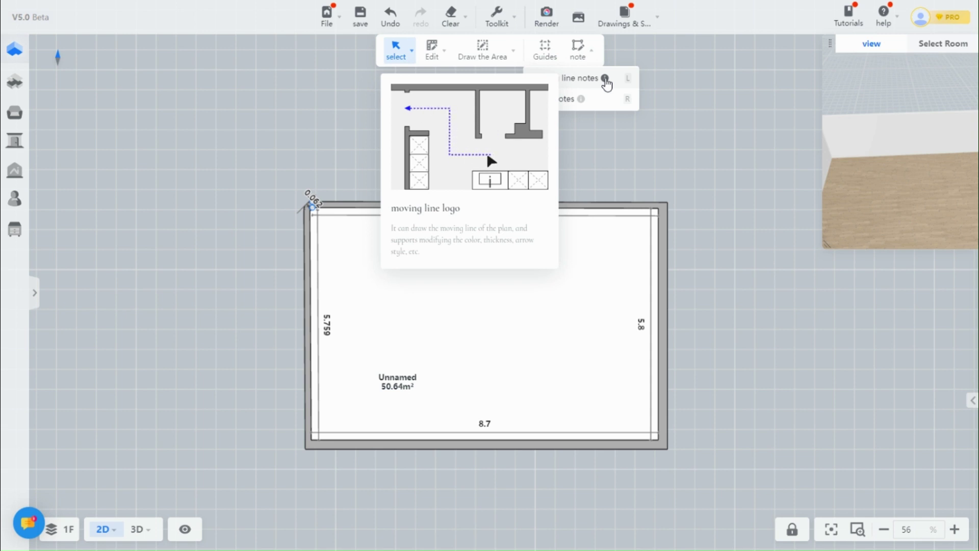
# - Draw a movement-line note and a large beige block note across the upper room
pyautogui.press('l')
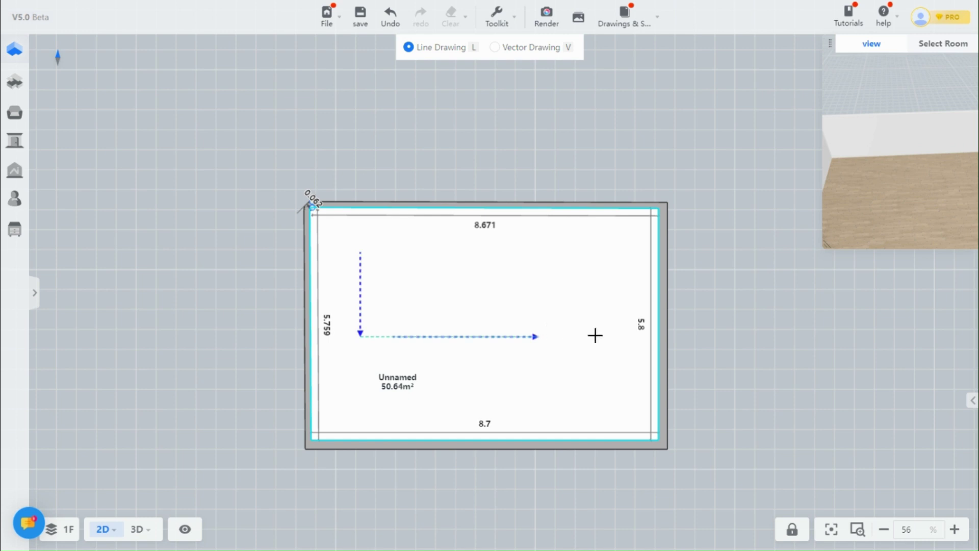
pyautogui.press('Escape')
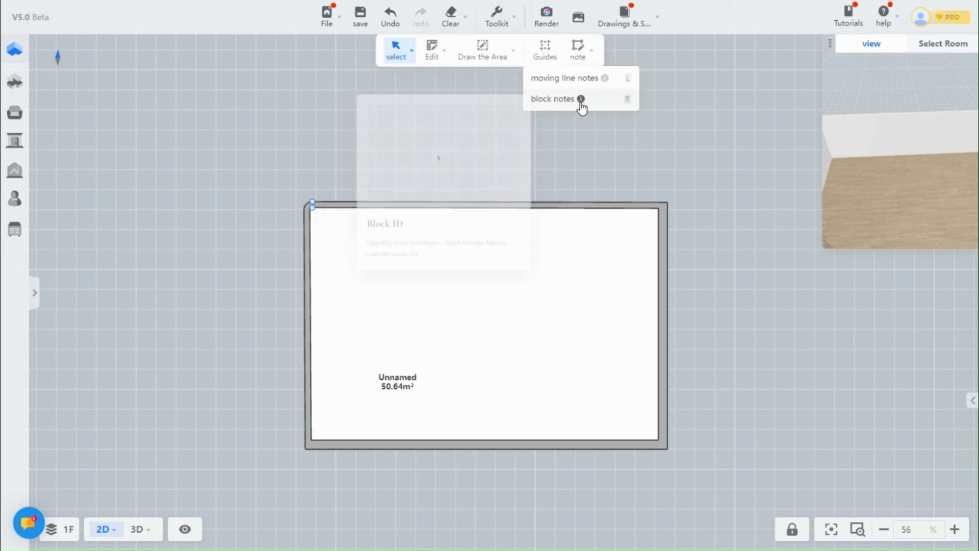
pyautogui.moveTo(581, 99)
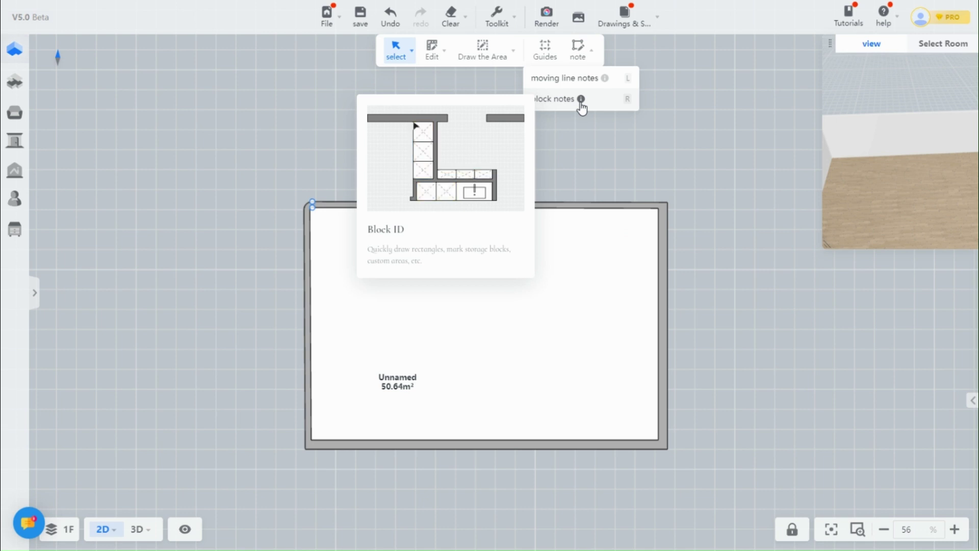
pyautogui.click(566, 99)
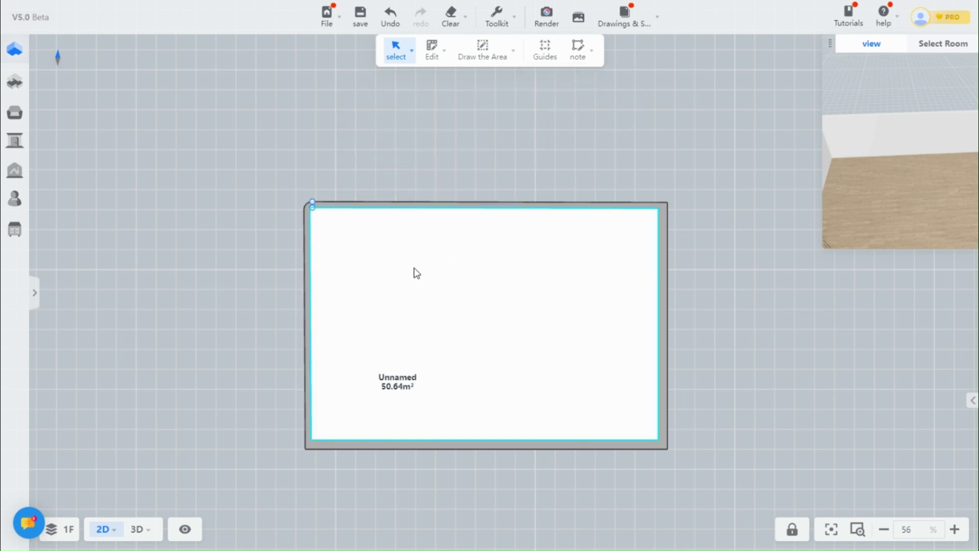
pyautogui.moveTo(339, 239); pyautogui.dragTo(534, 309)
pyautogui.click(575, 336)
pyautogui.press('Escape')
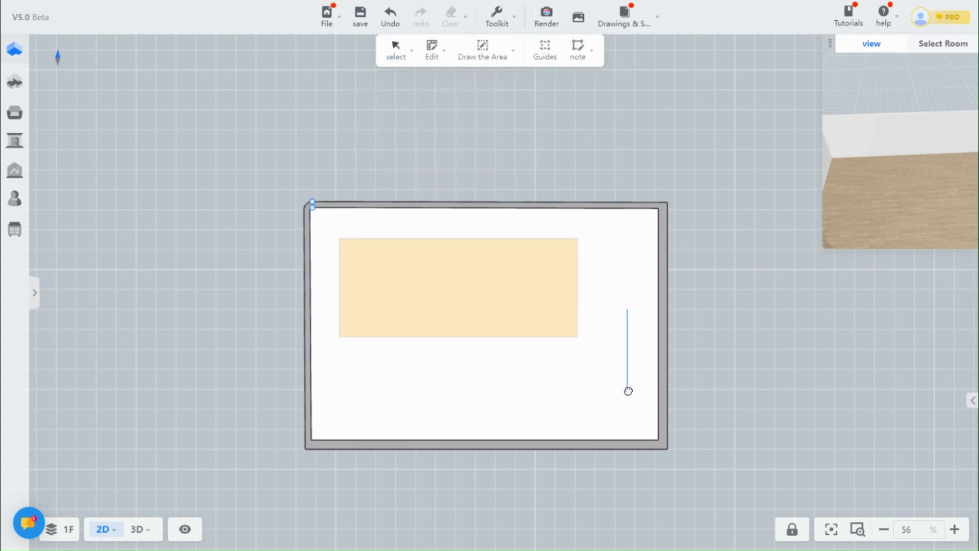
# - Empty all rectangle notes from the room using the note-type selection filter
pyautogui.click(646, 397)
pyautogui.click(395, 50)
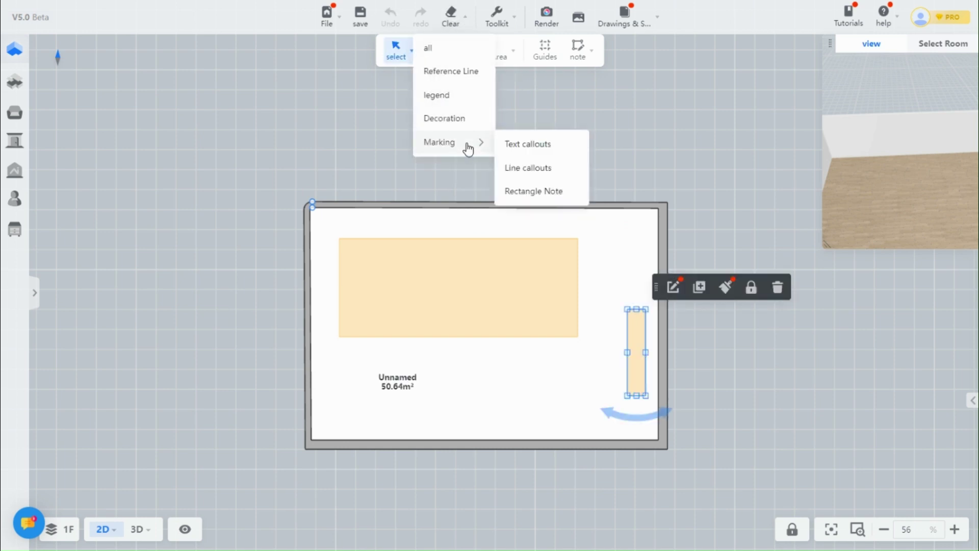
pyautogui.click(545, 192)
pyautogui.click(574, 263)
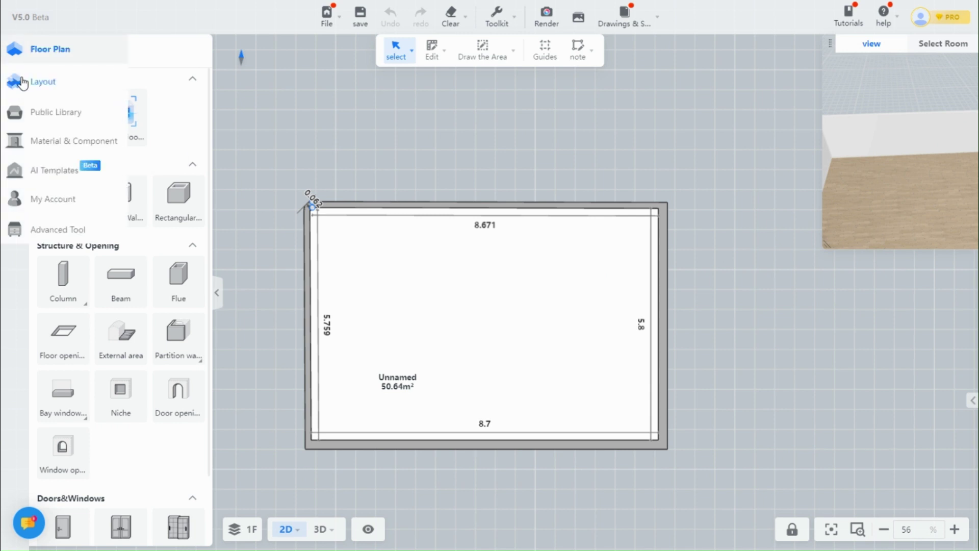
# - Place the corner sofa set from the furniture library top-right and check it in enlarged 3D
pyautogui.click(38, 82)
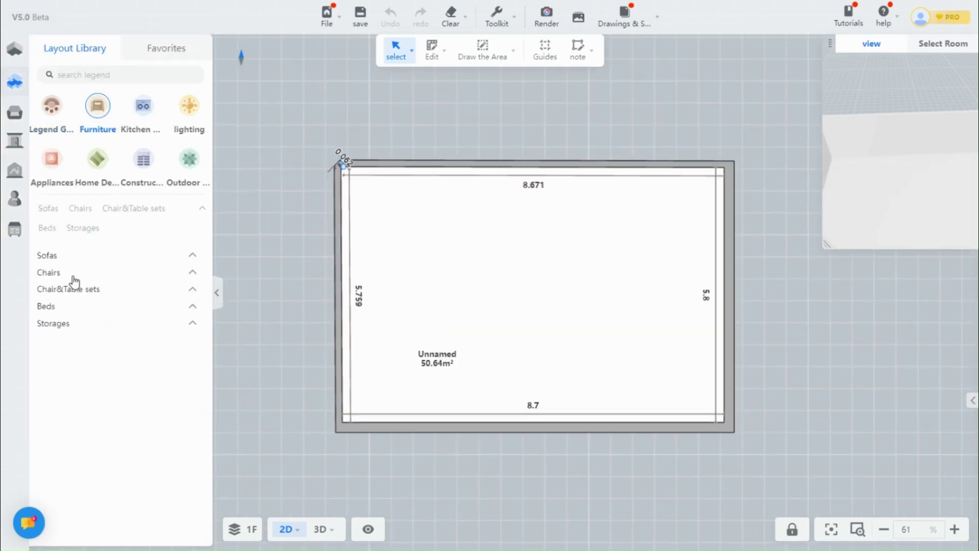
pyautogui.scroll(-3, 102, 354)
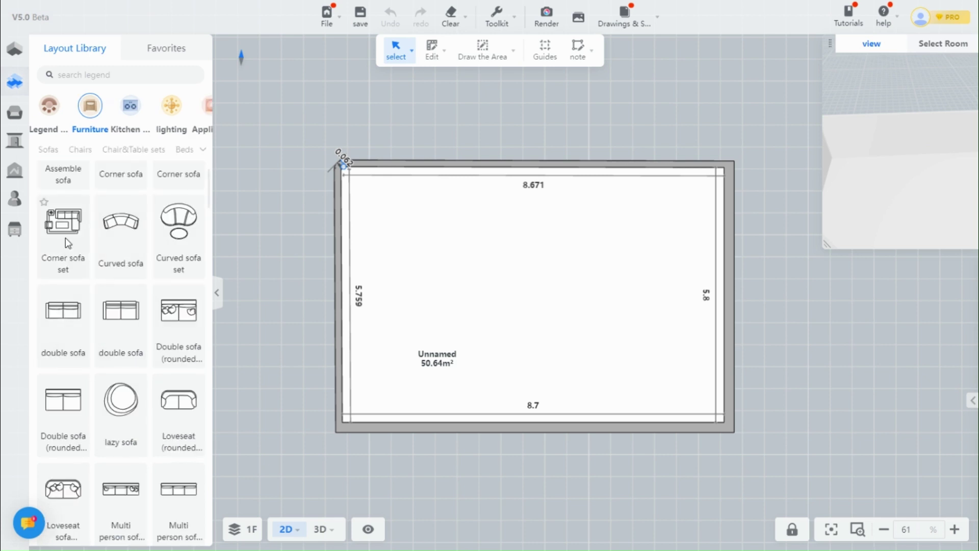
pyautogui.moveTo(65, 230); pyautogui.dragTo(520, 241)
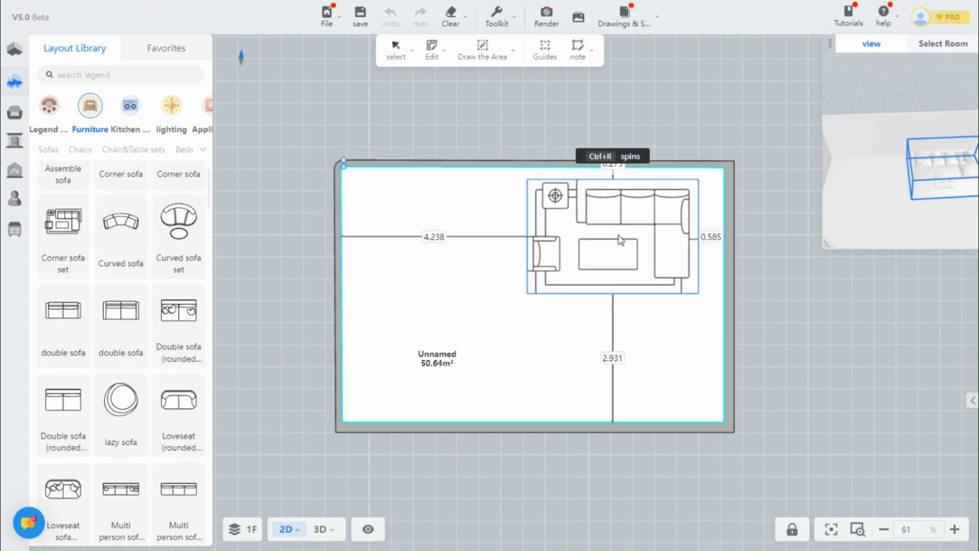
pyautogui.click(612, 252)
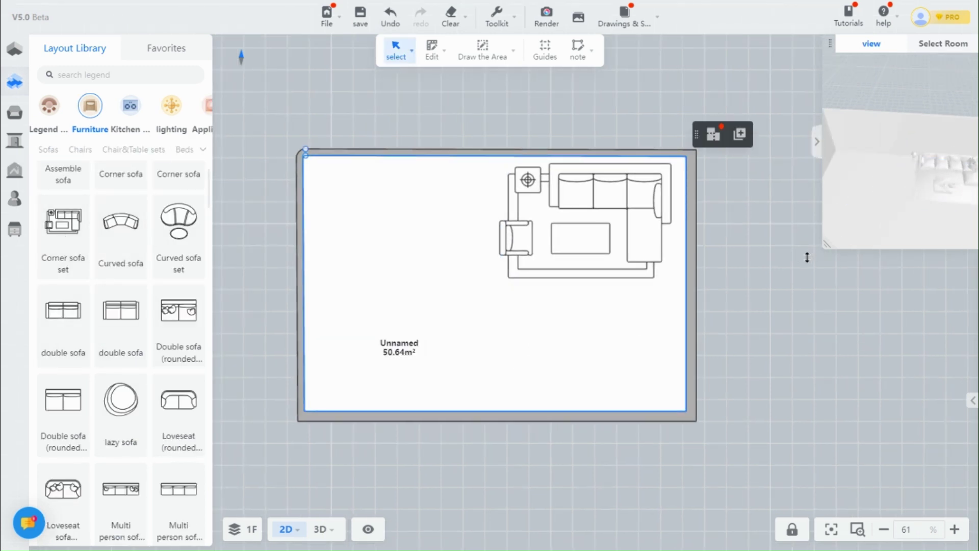
pyautogui.moveTo(807, 258); pyautogui.dragTo(582, 322)
pyautogui.moveTo(715, 313); pyautogui.dragTo(767, 302)
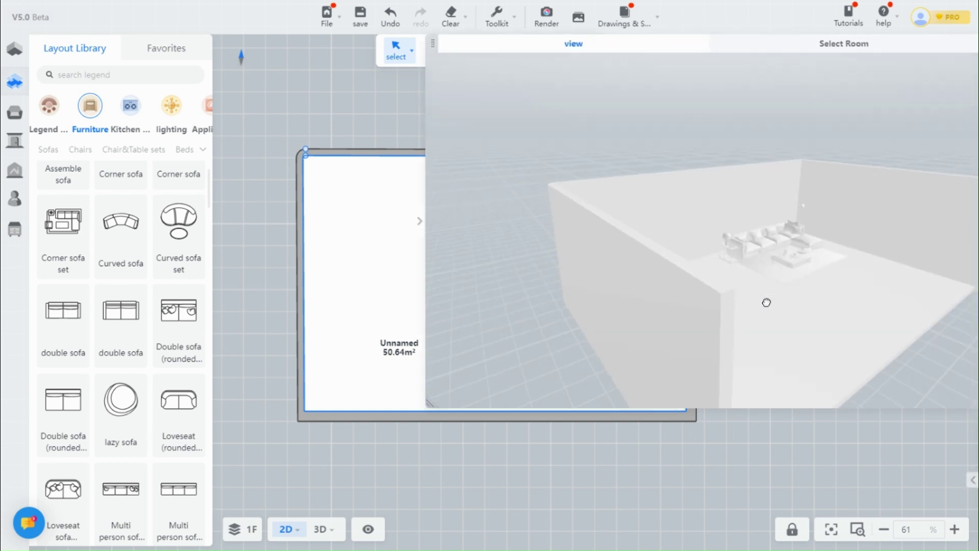
pyautogui.scroll(2, 879, 301)
pyautogui.scroll(2, 879, 302)
pyautogui.scroll(3, 874, 344)
pyautogui.scroll(2, 838, 371)
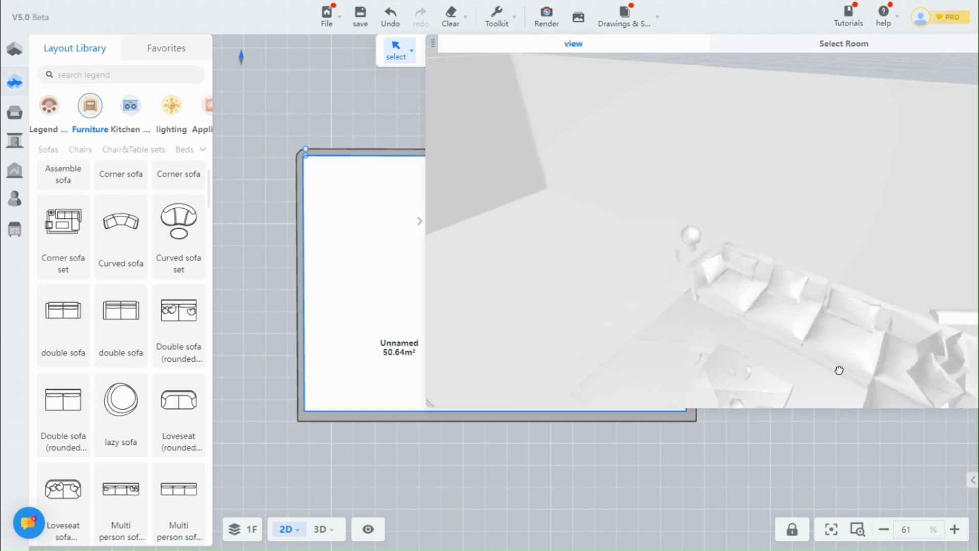
pyautogui.scroll(-3, 889, 372)
pyautogui.scroll(-3, 697, 351)
pyautogui.moveTo(442, 406); pyautogui.dragTo(631, 319)
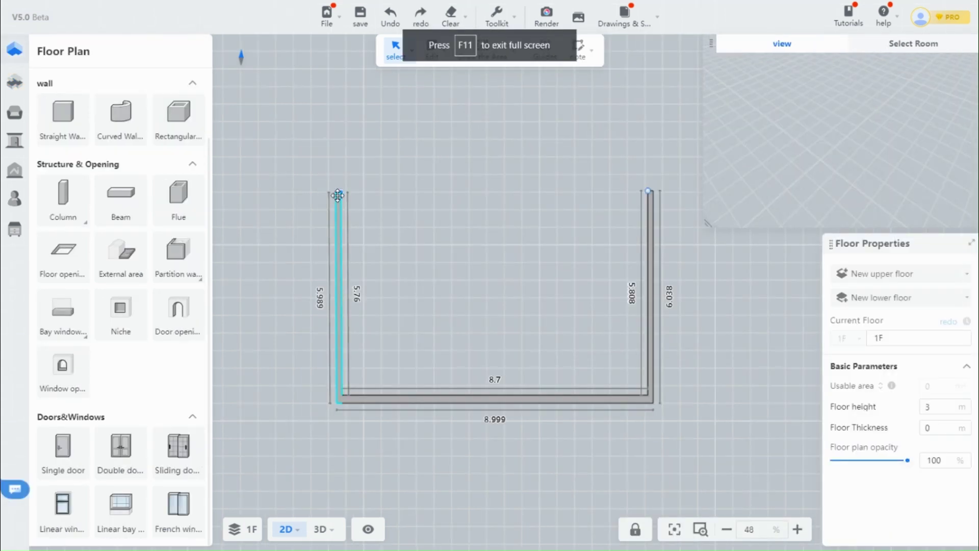
# - Draw a curved wall from the top wall's end, closing an 80.35 m² arch-topped room
pyautogui.moveTo(383, 217); pyautogui.dragTo(367, 231)
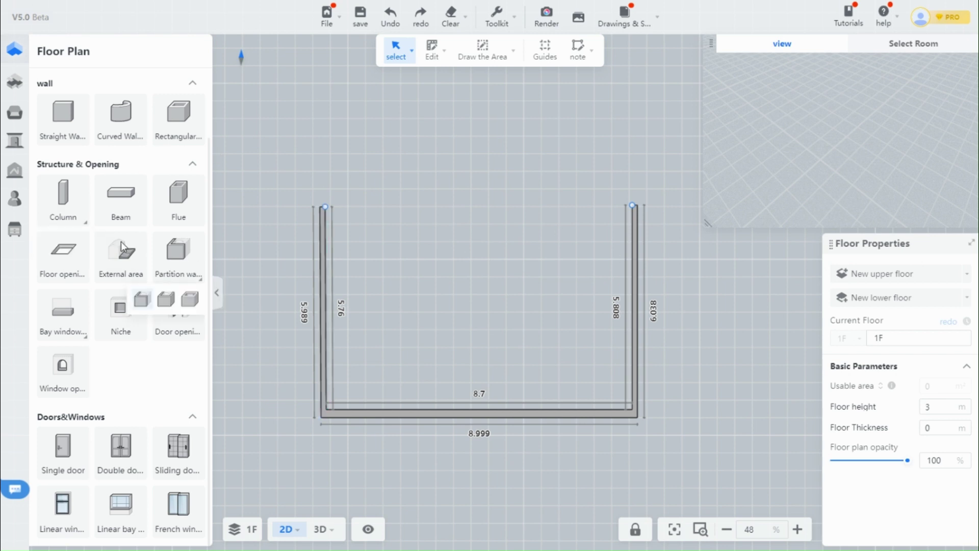
pyautogui.click(121, 196)
pyautogui.scroll(4, 339, 205)
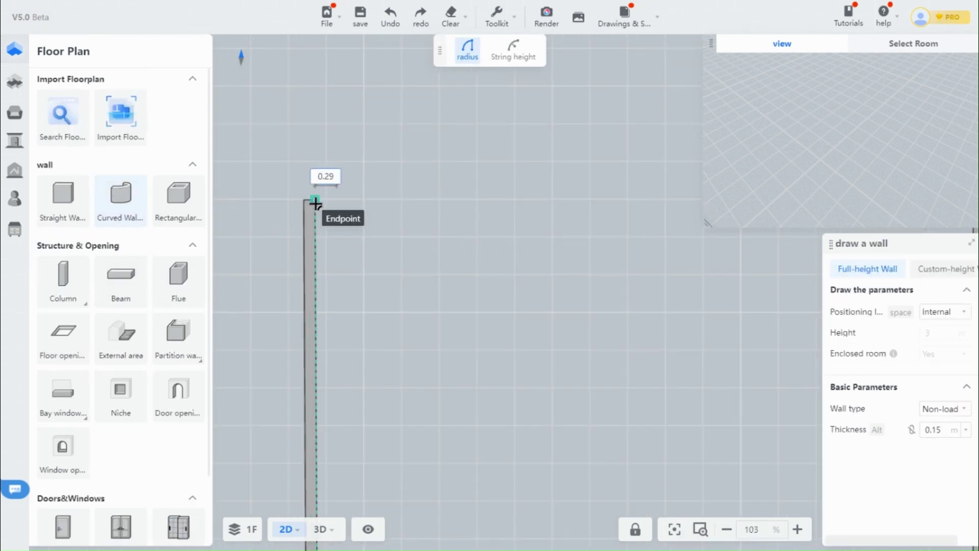
pyautogui.click(315, 204)
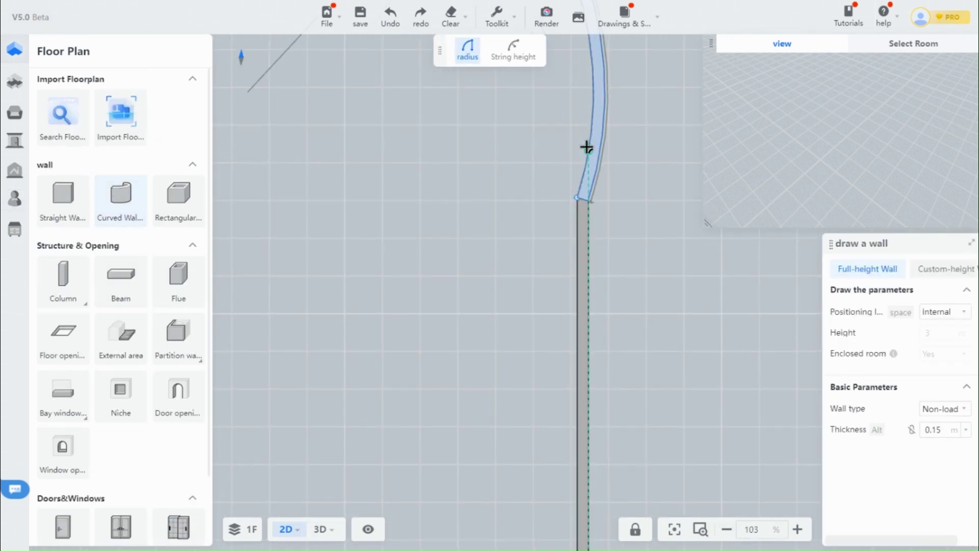
pyautogui.click(570, 161)
pyautogui.scroll(-5, 535, 200)
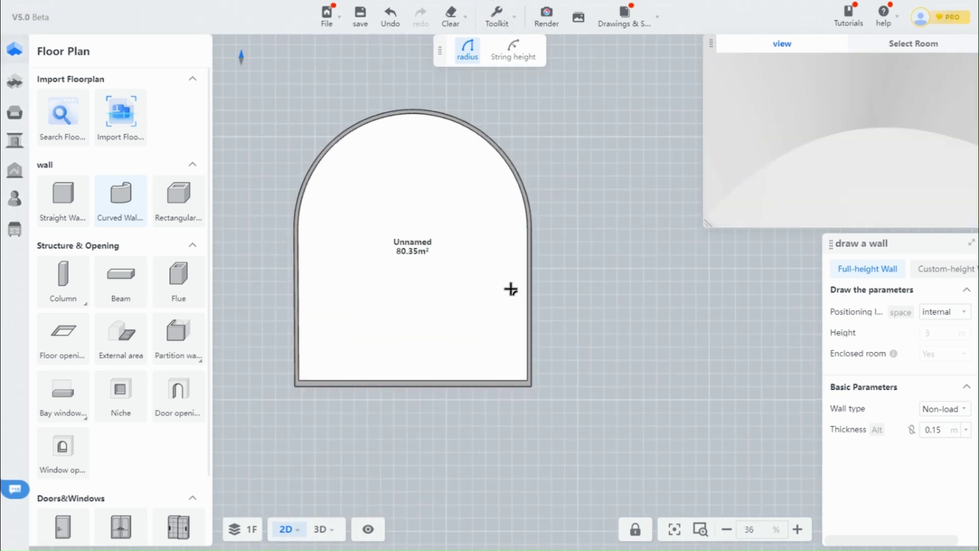
pyautogui.scroll(4, 452, 273)
pyautogui.press('Escape')
pyautogui.click(452, 274)
pyautogui.scroll(-1, 74, 289)
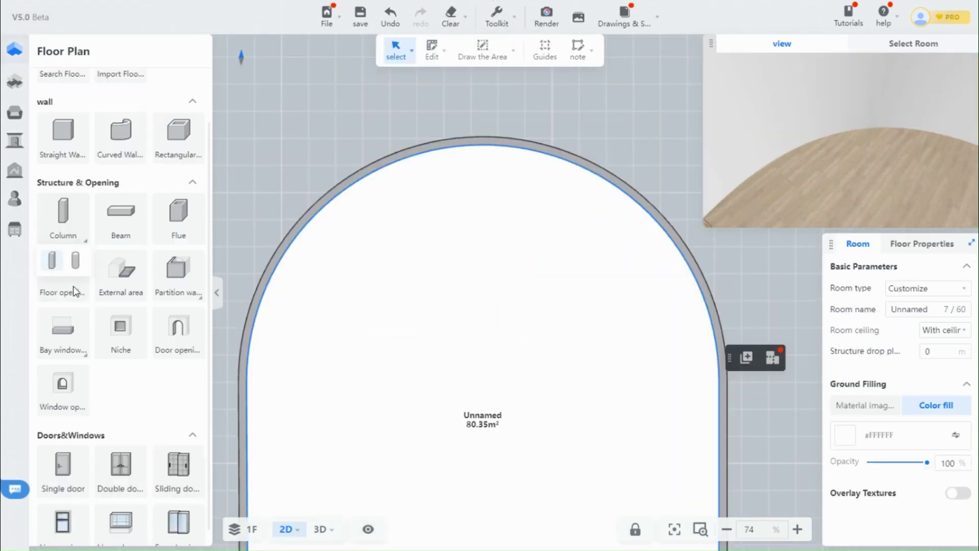
pyautogui.scroll(-1, 74, 290)
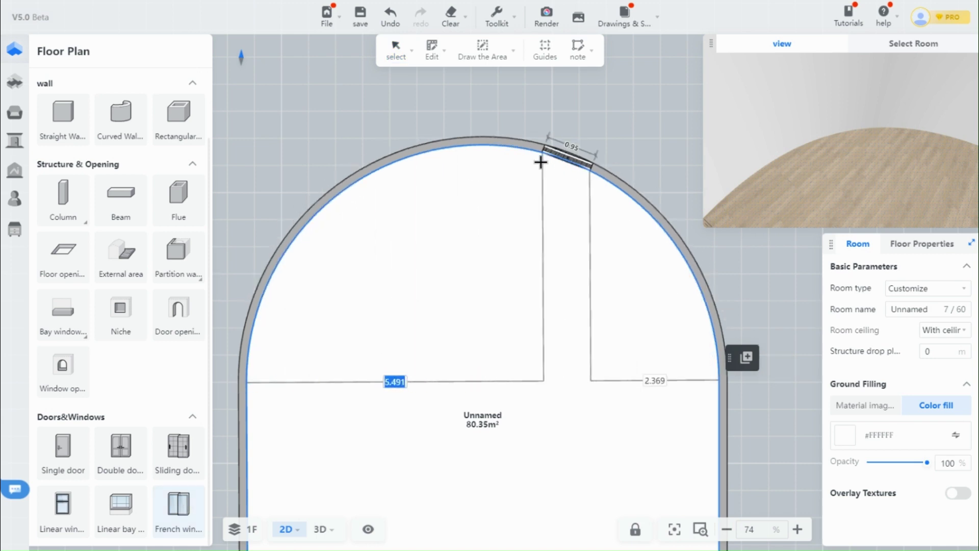
# - Place 0.95 m windows at the arch's top and upper-left, then orbit 3D to view them
pyautogui.click(498, 157)
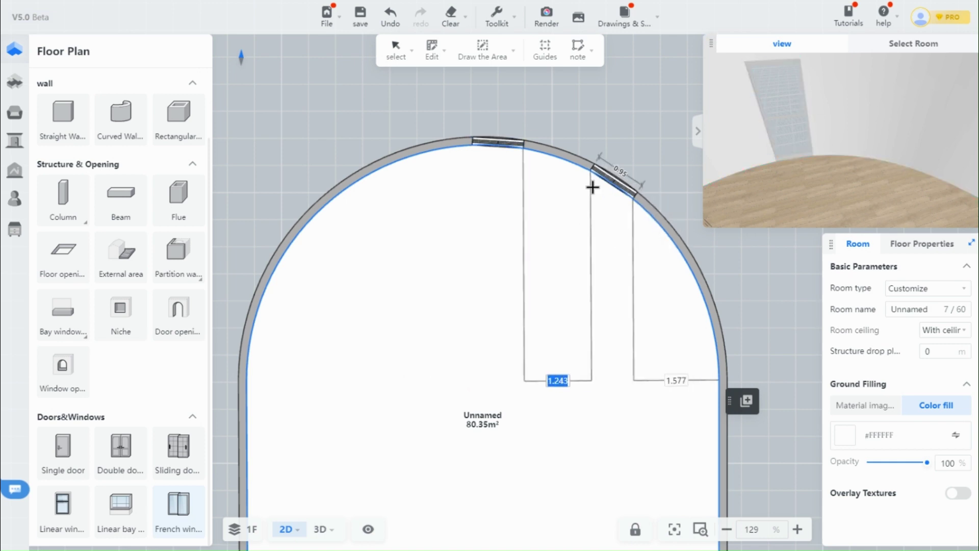
pyautogui.click(418, 186)
pyautogui.press('Escape')
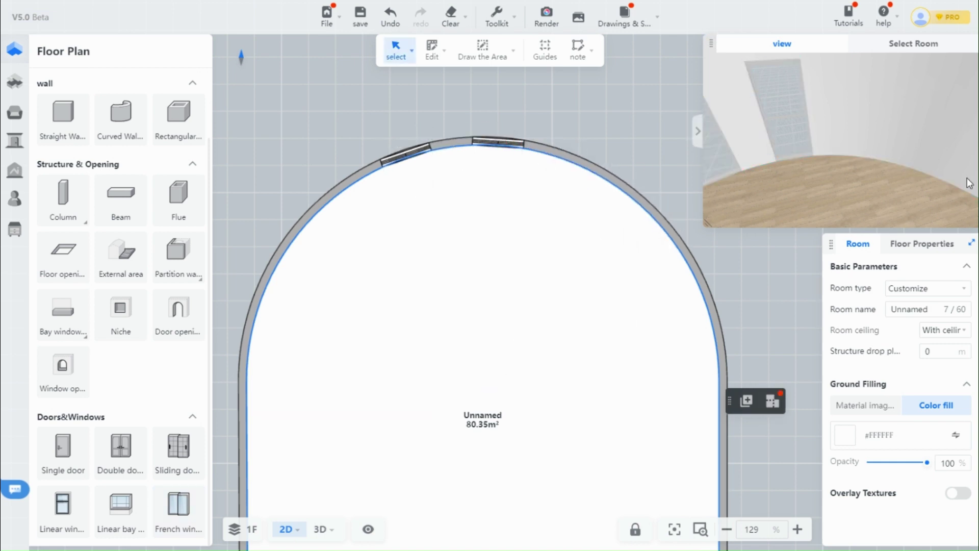
pyautogui.moveTo(969, 184); pyautogui.dragTo(866, 138)
pyautogui.moveTo(857, 172); pyautogui.dragTo(551, 215)
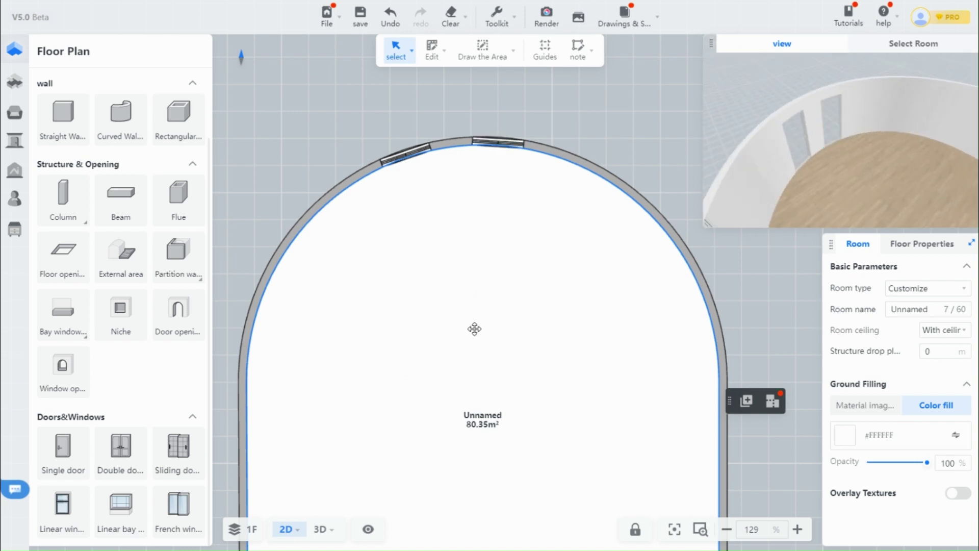
pyautogui.scroll(-3, 475, 329)
# - Create a new upper floor above 1F through Floor Properties
pyautogui.click(212, 291)
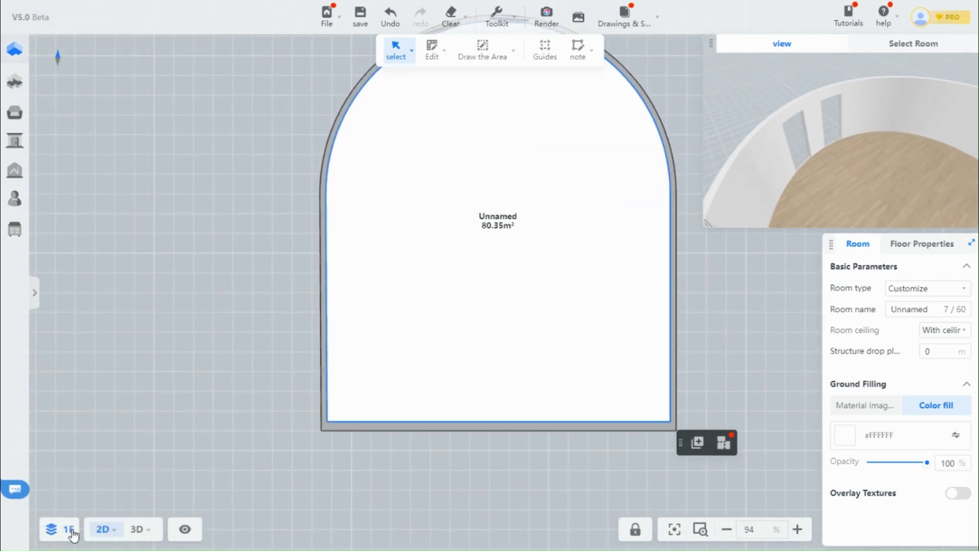
pyautogui.click(48, 537)
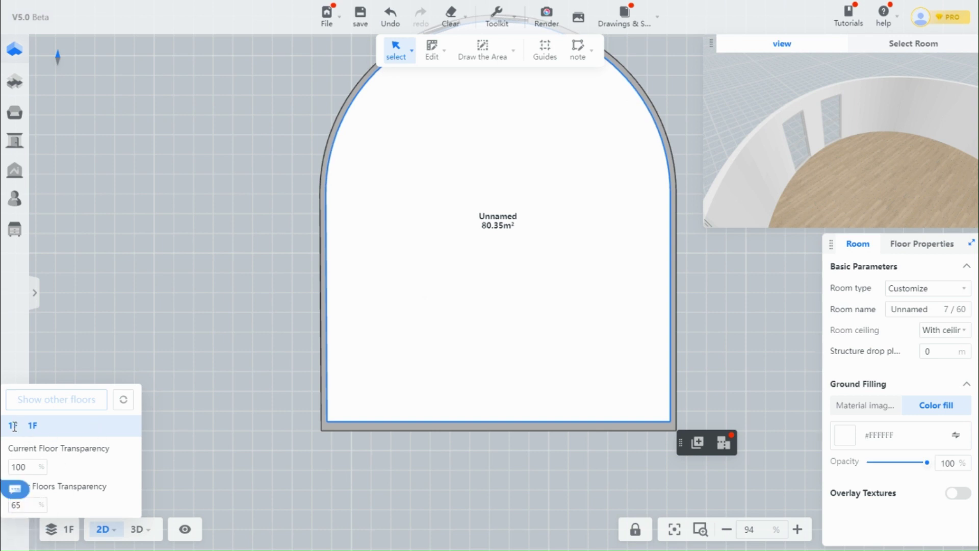
pyautogui.click(923, 245)
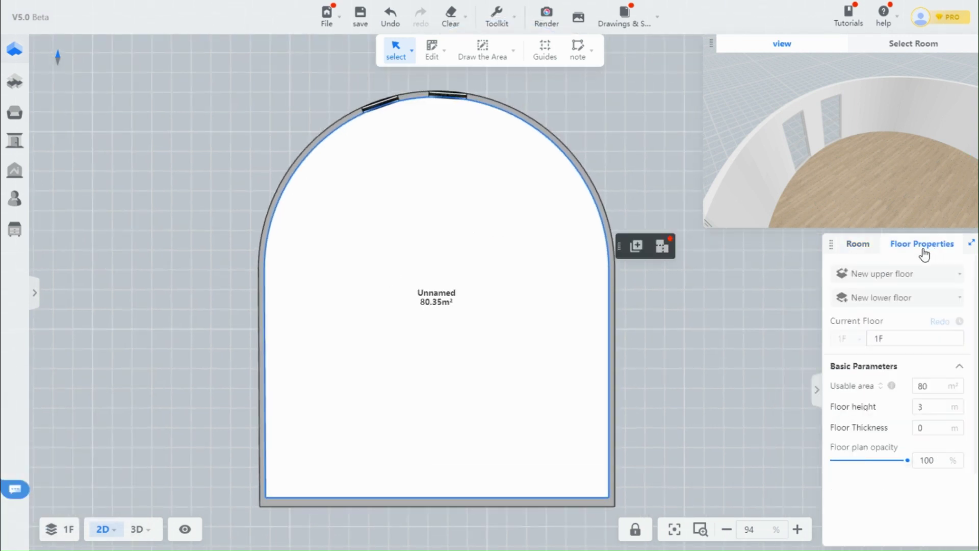
pyautogui.click(900, 278)
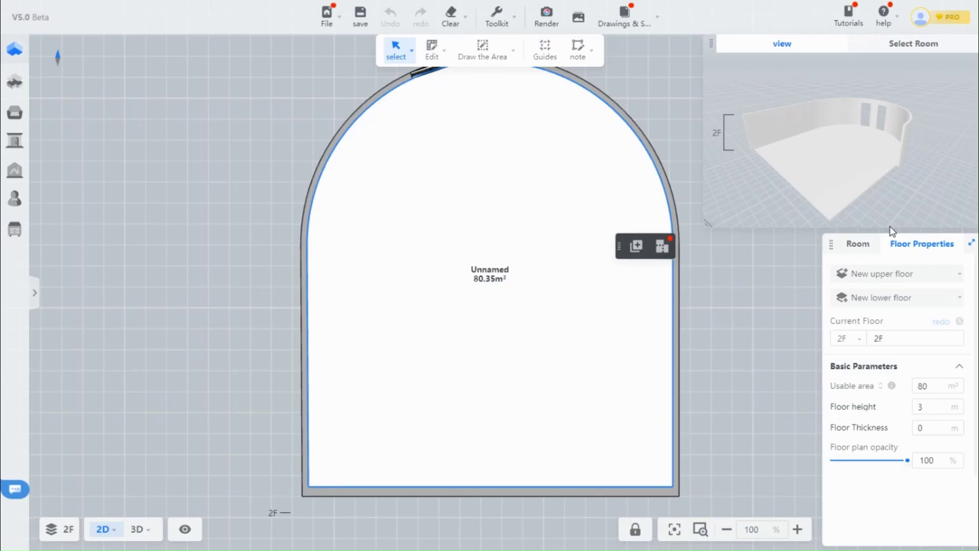
pyautogui.moveTo(934, 191); pyautogui.dragTo(907, 191)
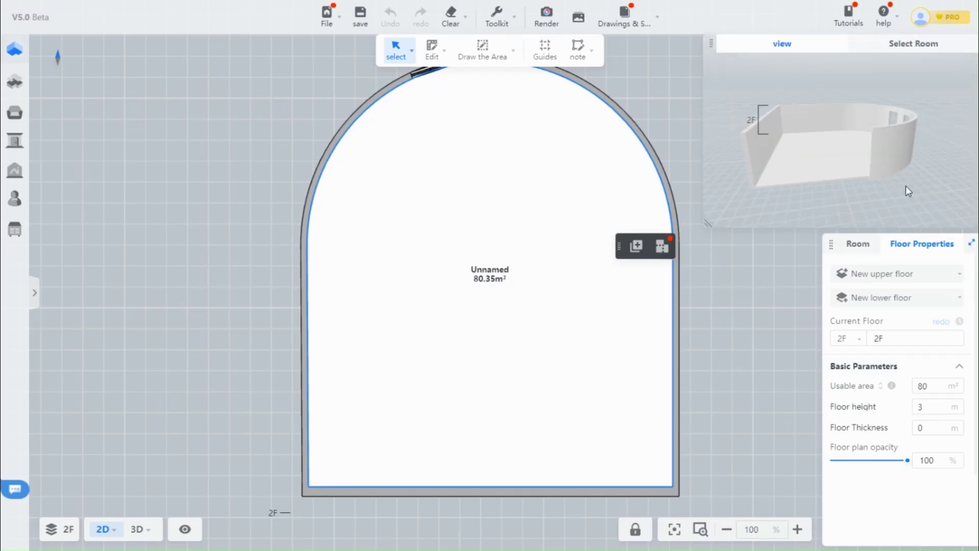
# - Enable Show other floors so the lower floor appears beneath 2F
pyautogui.click(50, 529)
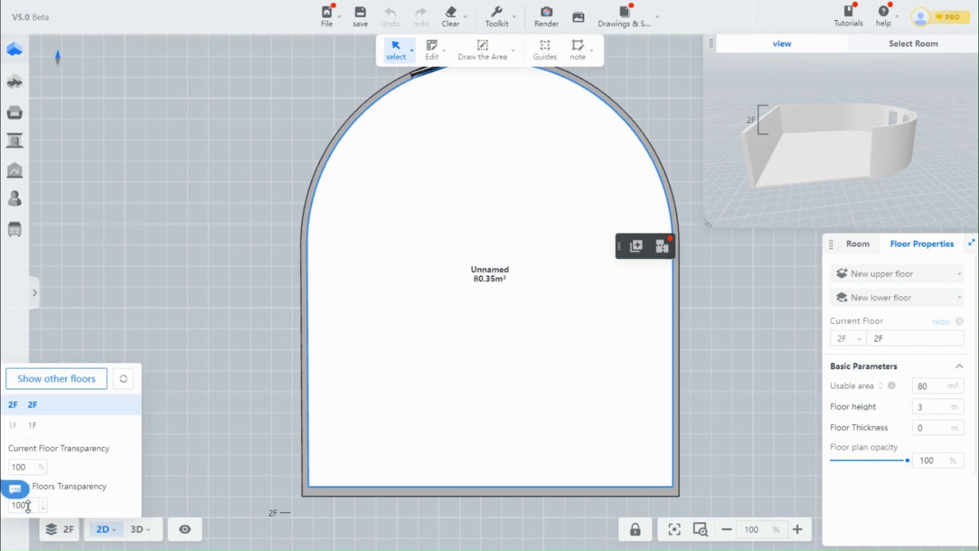
pyautogui.click(35, 298)
pyautogui.click(240, 380)
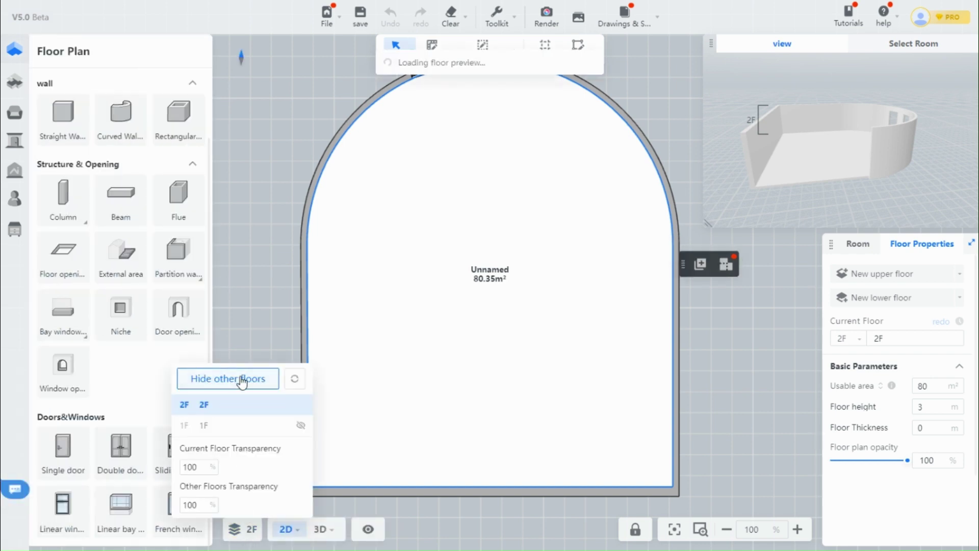
# - In full 3D, toggle wall display, orbit to the curved wall and select the 2F wall
pyautogui.click(320, 529)
pyautogui.moveTo(688, 394)
pyautogui.mouseDown()
pyautogui.moveTo(537, 397)
pyautogui.moveTo(594, 437)
pyautogui.mouseUp()
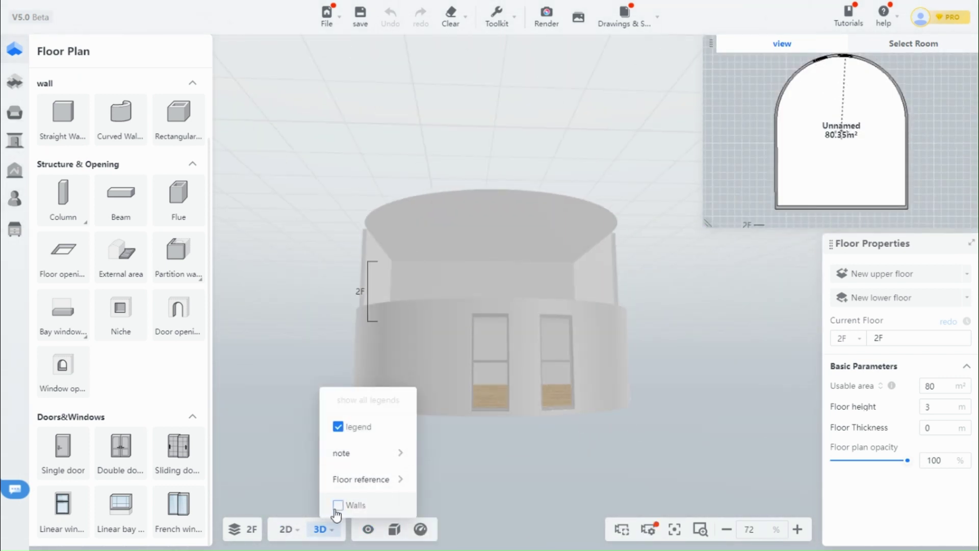
pyautogui.click(336, 505)
pyautogui.moveTo(459, 345); pyautogui.dragTo(671, 356)
pyautogui.moveTo(393, 356)
pyautogui.mouseDown()
pyautogui.moveTo(599, 340)
pyautogui.moveTo(404, 360)
pyautogui.moveTo(623, 393)
pyautogui.moveTo(408, 378)
pyautogui.moveTo(391, 353)
pyautogui.moveTo(448, 314)
pyautogui.mouseUp()
pyautogui.click(538, 277)
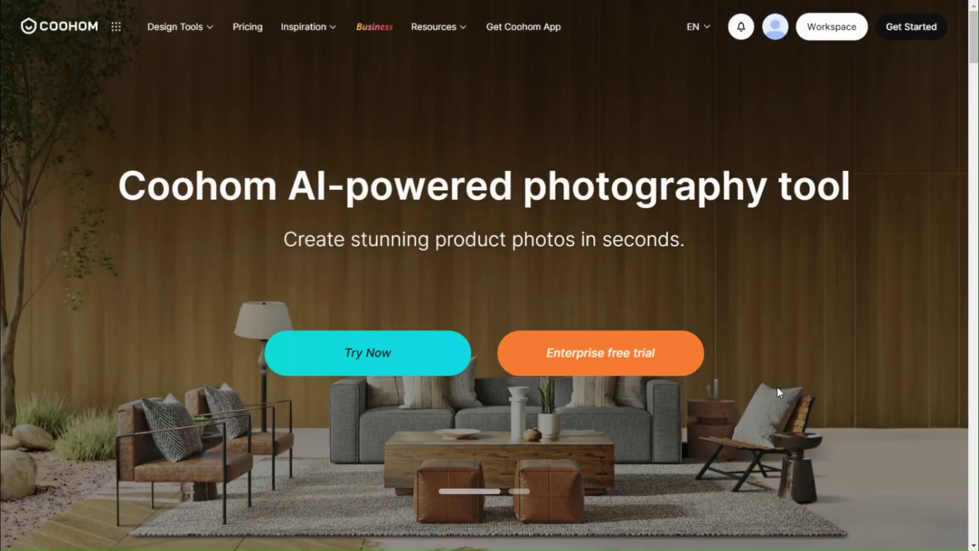
pyautogui.scroll(-1, 813, 341)
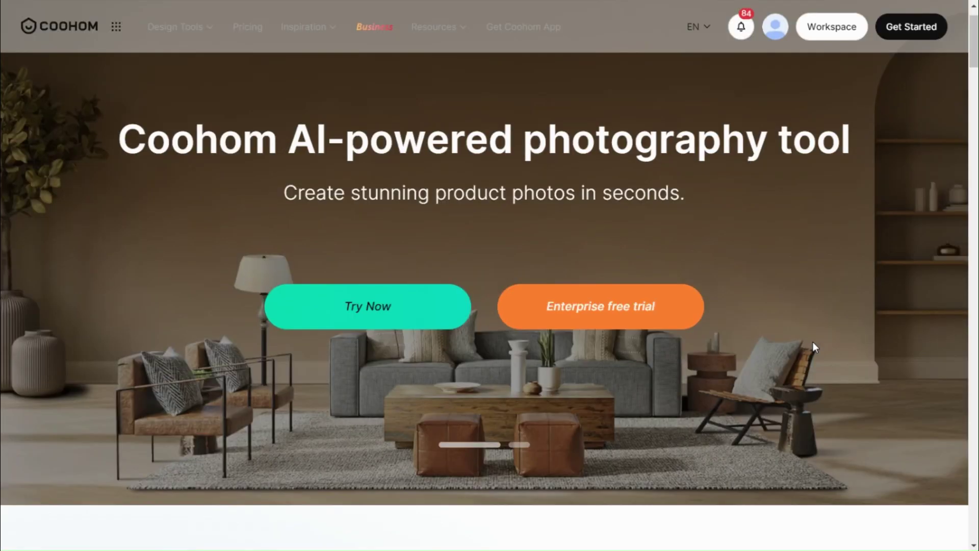
pyautogui.scroll(-3, 814, 343)
pyautogui.scroll(-3, 813, 342)
pyautogui.scroll(-1, 813, 342)
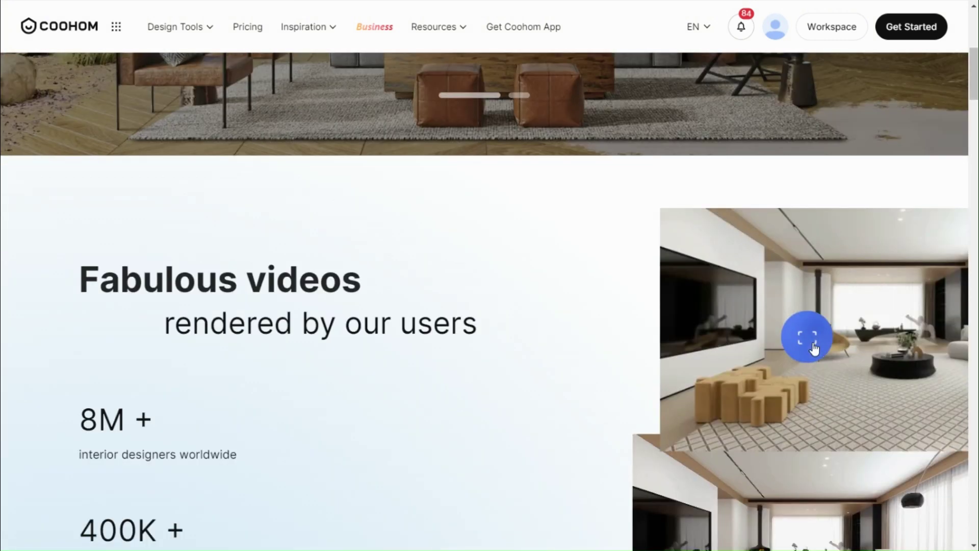
pyautogui.scroll(-1, 814, 347)
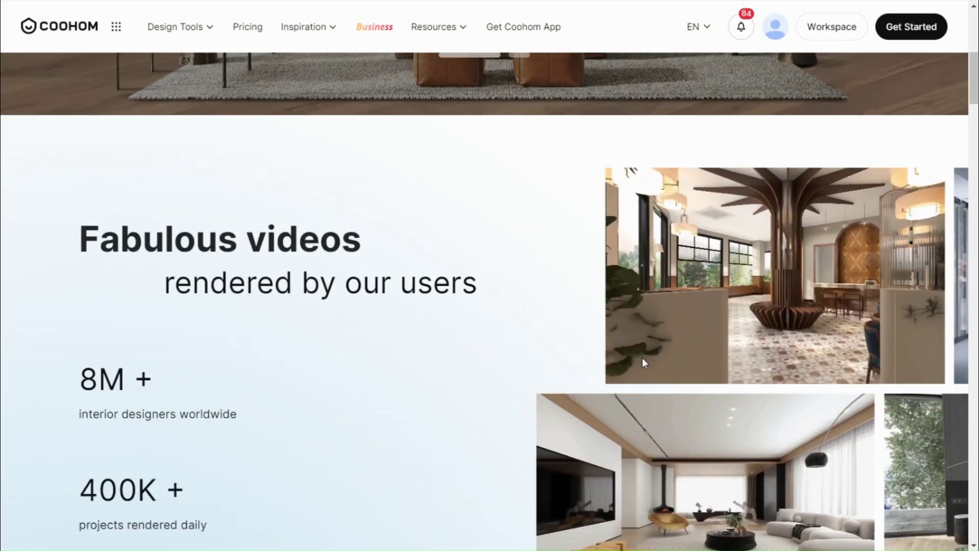
pyautogui.scroll(-1, 746, 335)
pyautogui.scroll(-1, 743, 334)
pyautogui.scroll(-3, 743, 360)
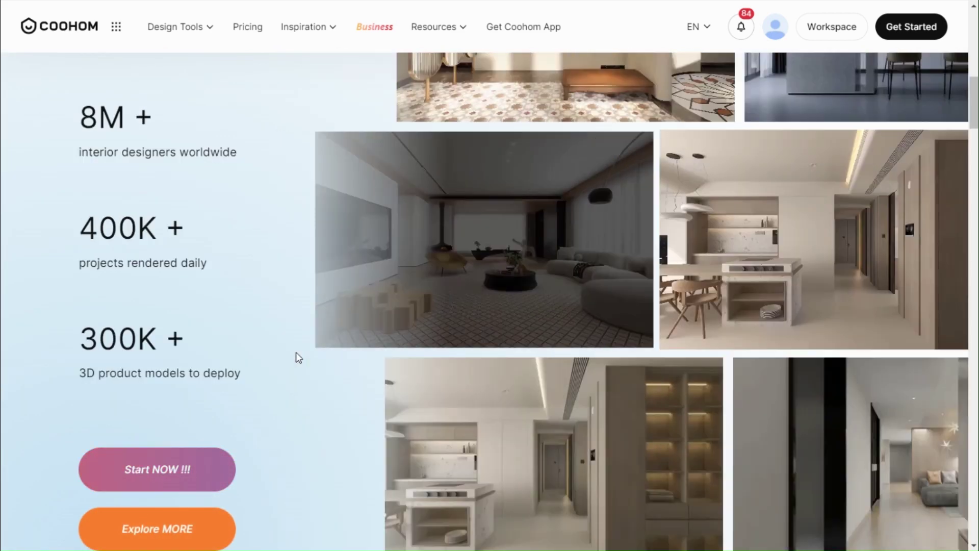
pyautogui.scroll(-3, 296, 354)
pyautogui.scroll(-1, 337, 348)
pyautogui.scroll(-3, 384, 341)
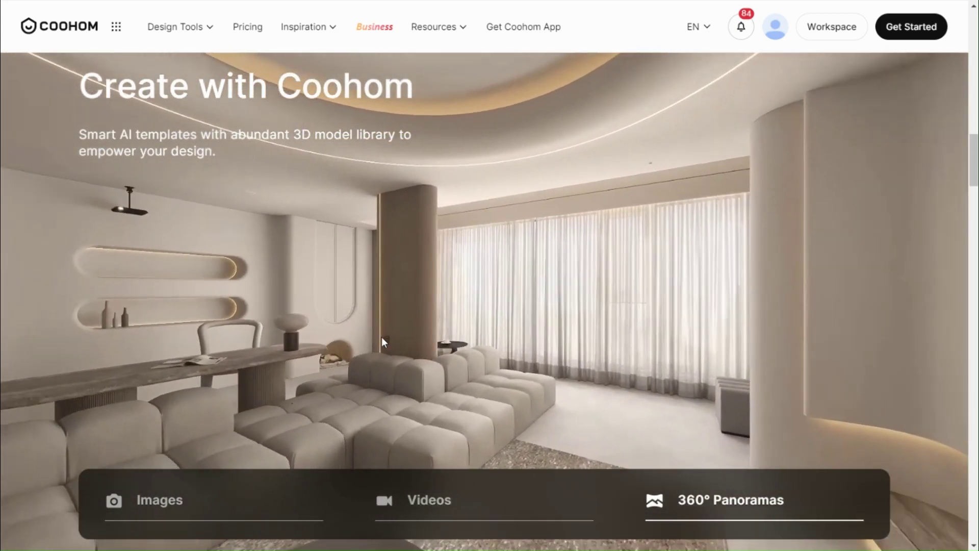
pyautogui.scroll(-2, 382, 338)
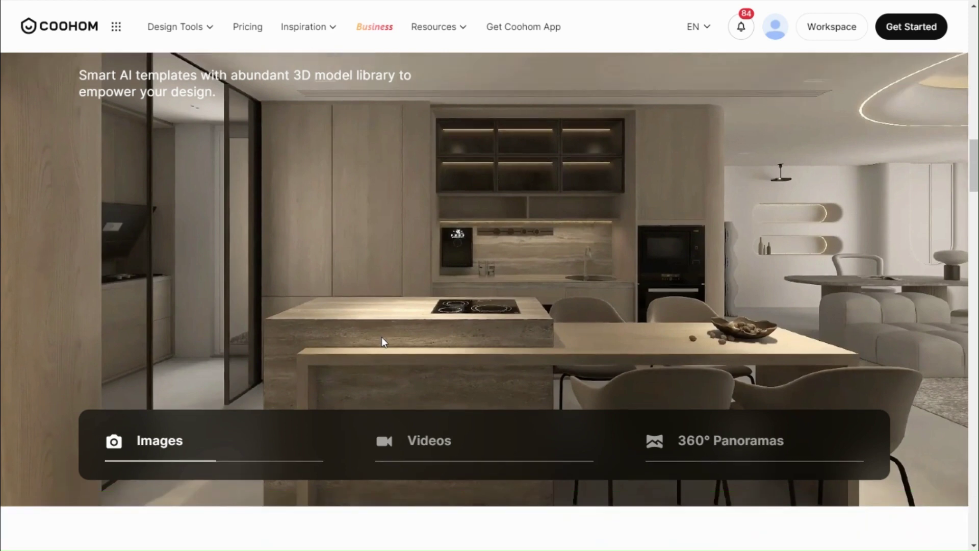
pyautogui.scroll(-2, 382, 337)
pyautogui.scroll(-2, 382, 342)
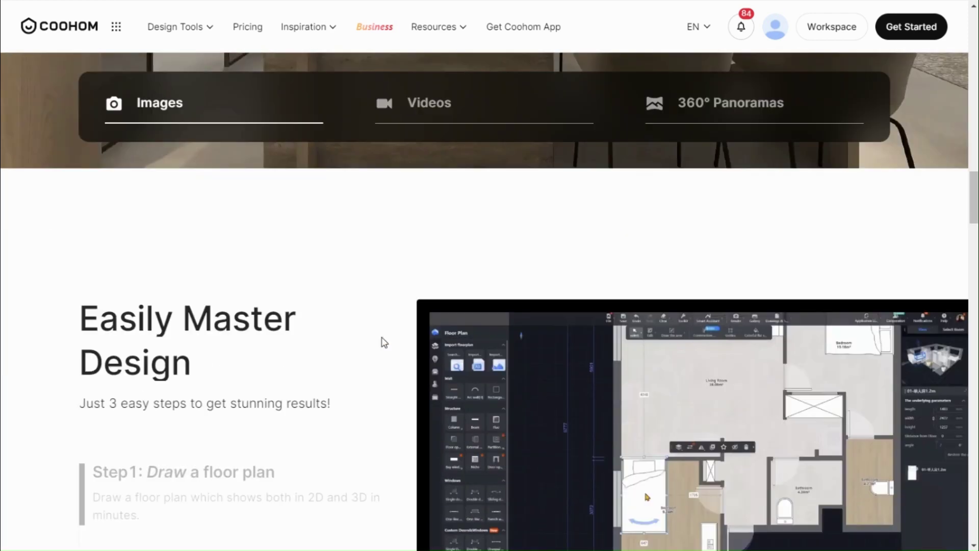
pyautogui.scroll(-3, 382, 342)
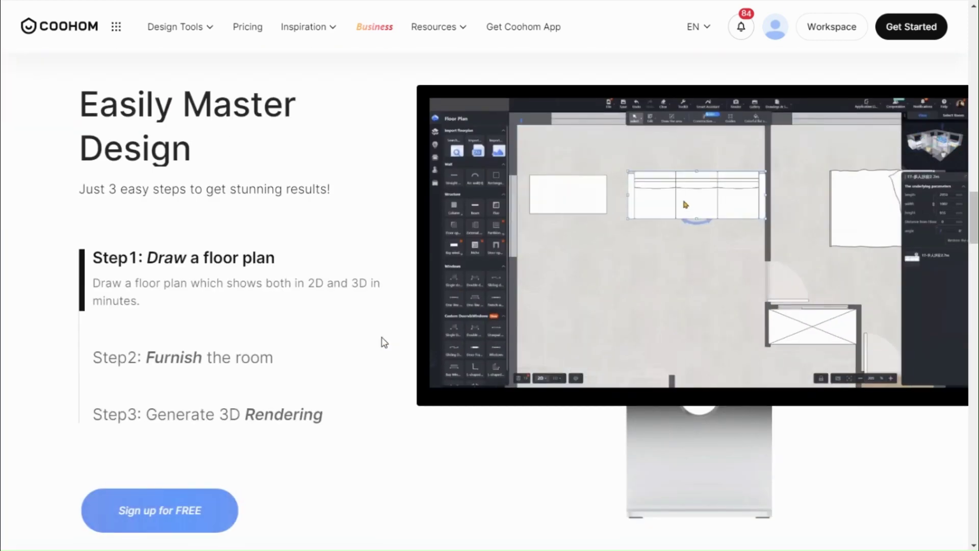